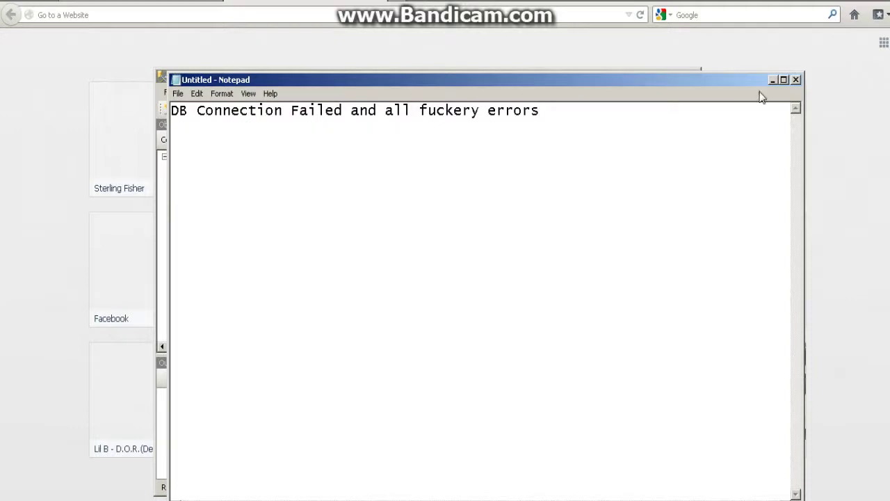
# - Minimize the Notepad error note to reveal Management Studio connected to SQLEXPRESS
pyautogui.click(772, 79)
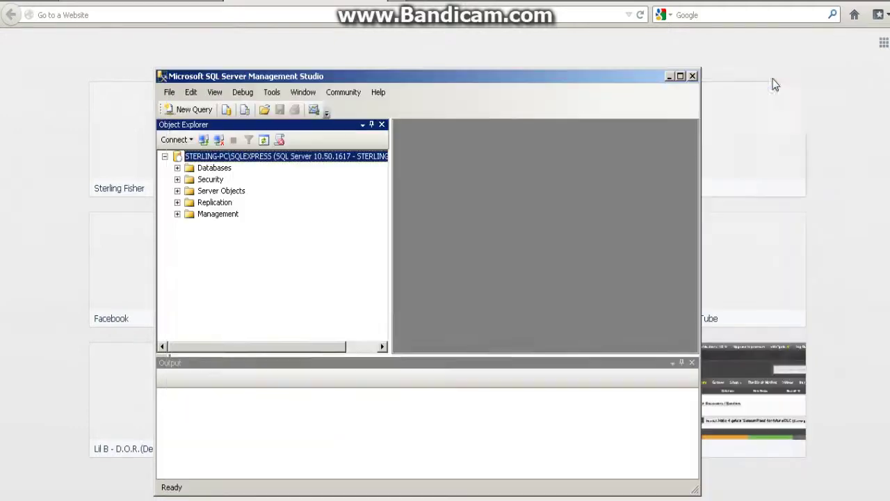
# - Disconnect from the local SQLEXPRESS server and reconnect using Windows Authentication
pyautogui.click(219, 140)
pyautogui.click(204, 139)
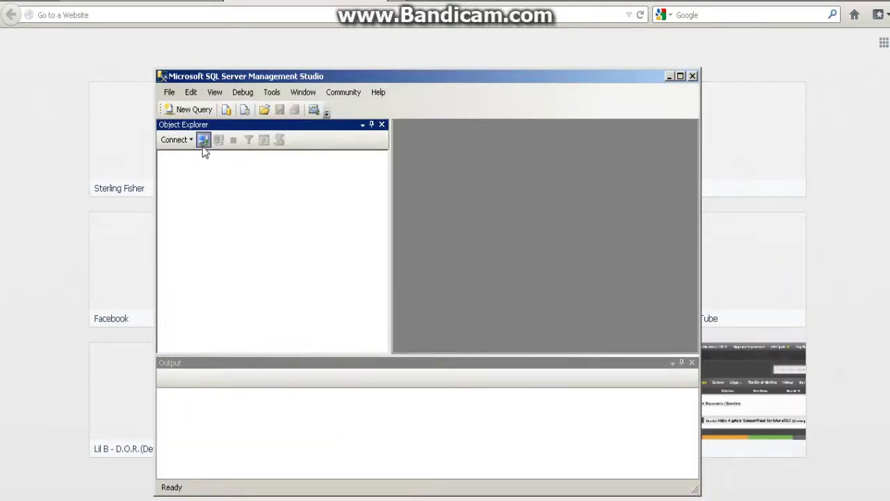
pyautogui.click(452, 185)
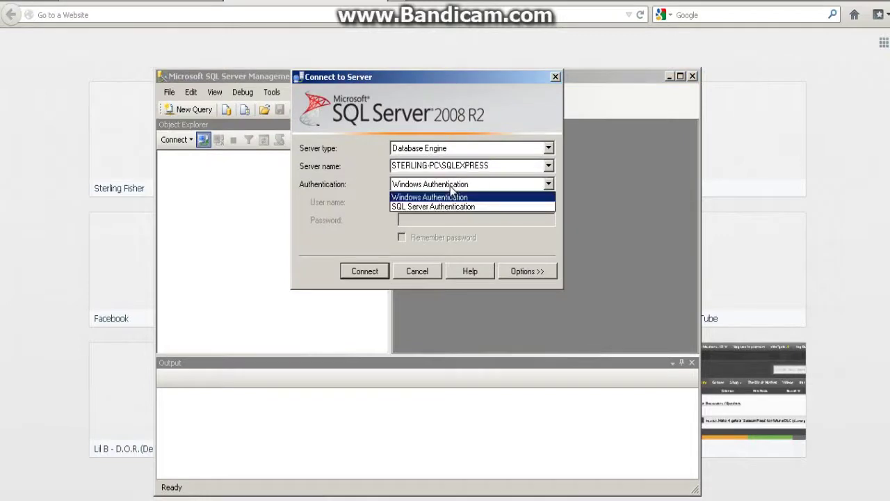
pyautogui.click(438, 201)
pyautogui.click(367, 270)
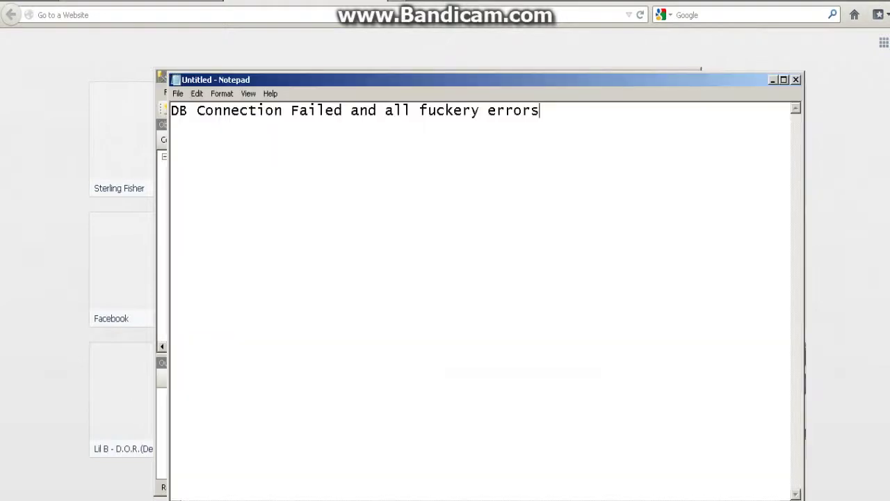
# - Rewrite the Notepad note as 'Go to' / 'Secuirty logins' and place it beside Object Explorer
pyautogui.hotkey('ctrl', 'a')
pyautogui.press('BackSpace')
pyautogui.write('se')
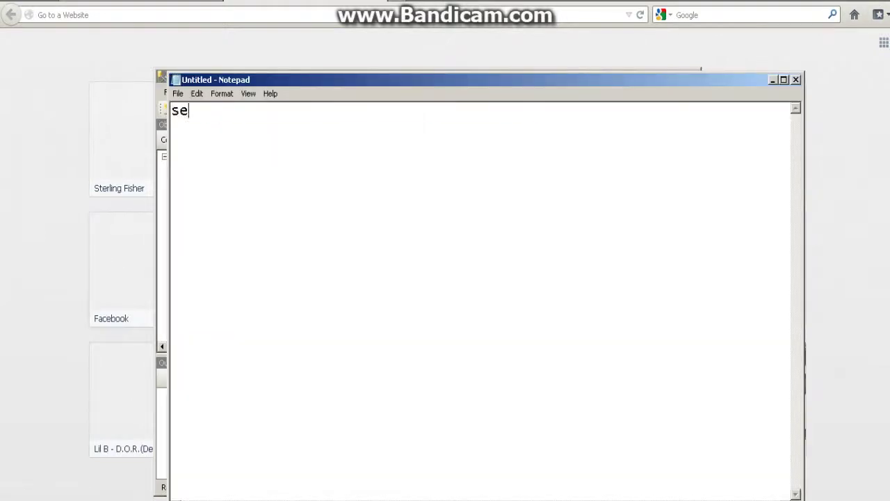
pyautogui.write('c pausing')
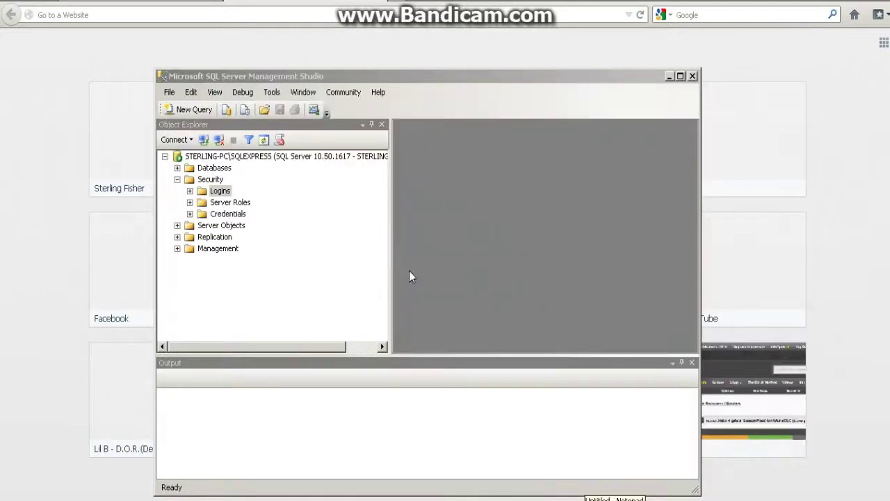
pyautogui.click(614, 499)
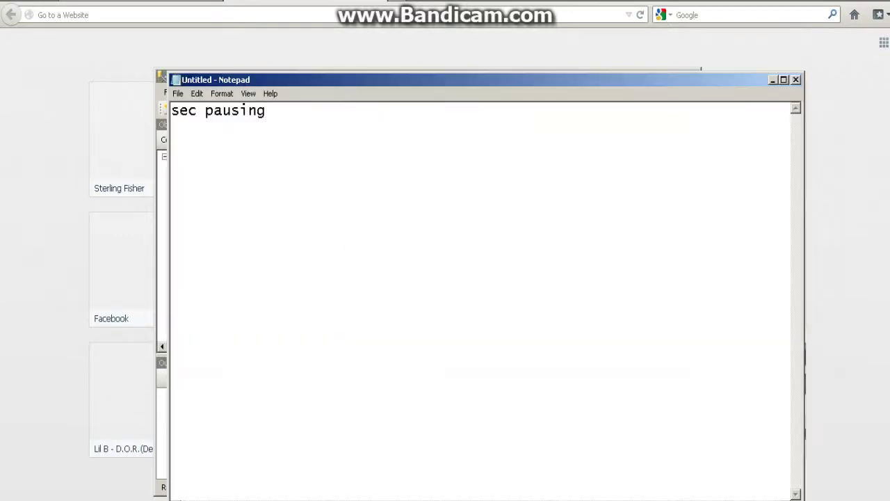
pyautogui.hotkey('ctrl', 'a')
pyautogui.write('Go to')
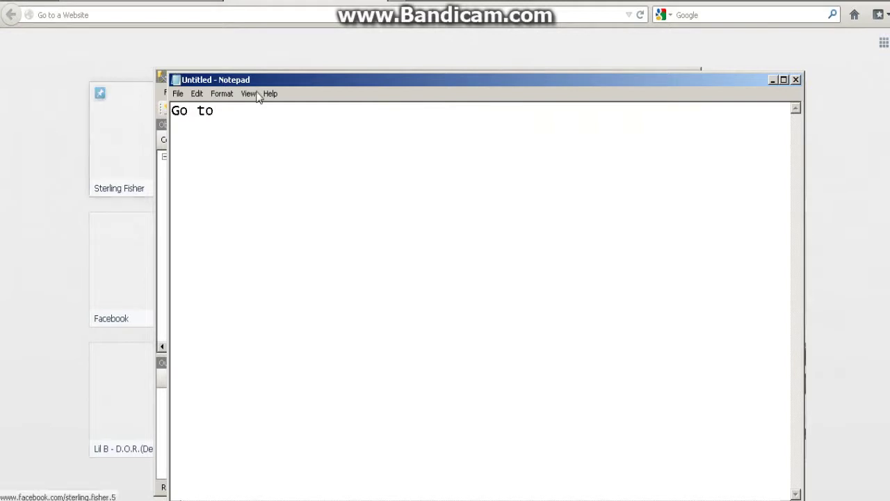
pyautogui.moveTo(250, 80); pyautogui.dragTo(433, 131)
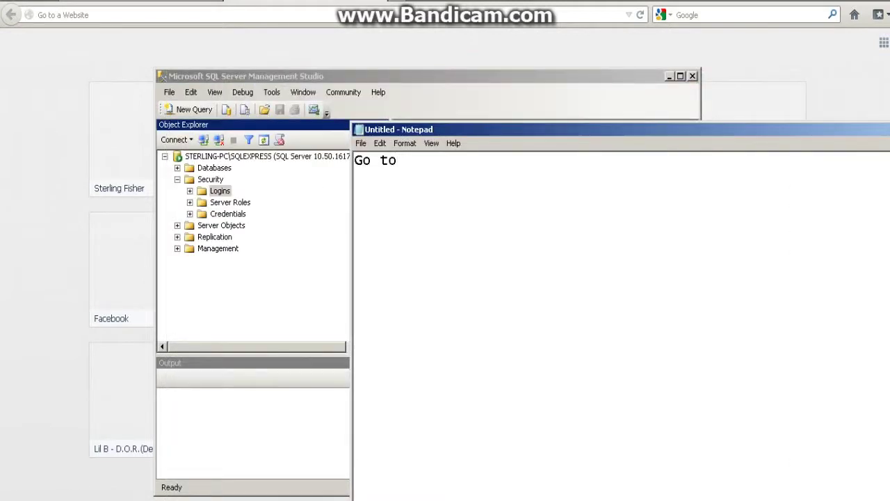
pyautogui.write('Secuirty lo')
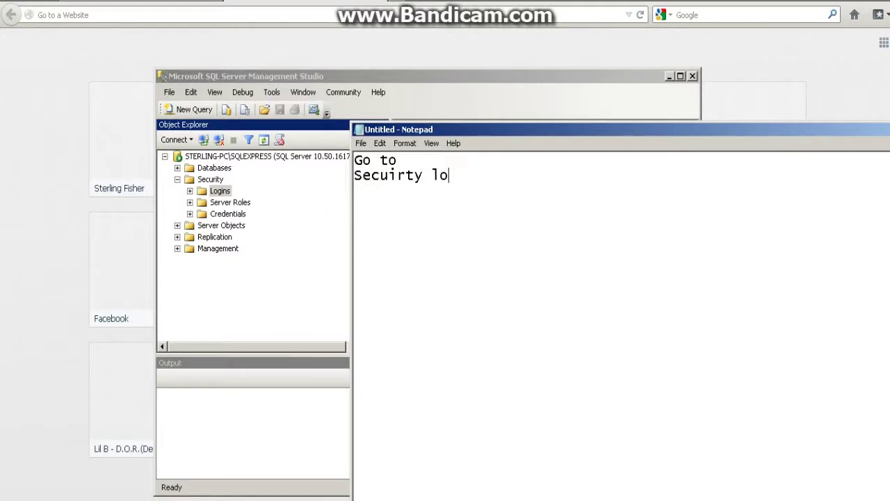
pyautogui.write('gins')
# - Start a New Login with SQL Server authentication and its password, leaving the default database as master
pyautogui.rightClick(220, 193)
pyautogui.click(257, 199)
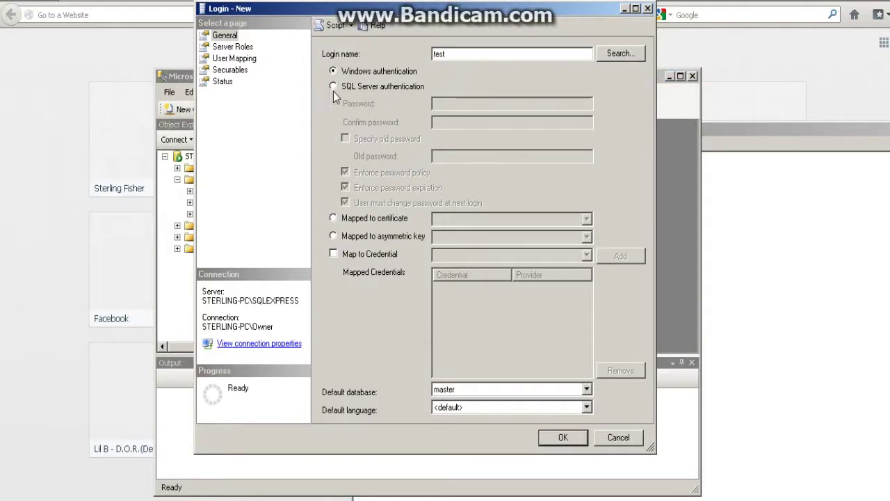
pyautogui.click(333, 86)
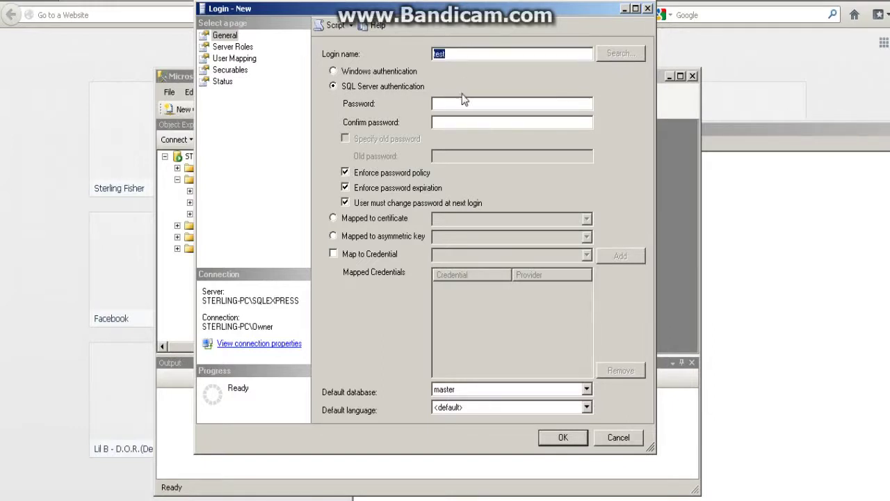
pyautogui.write('testtest')
pyautogui.click(586, 390)
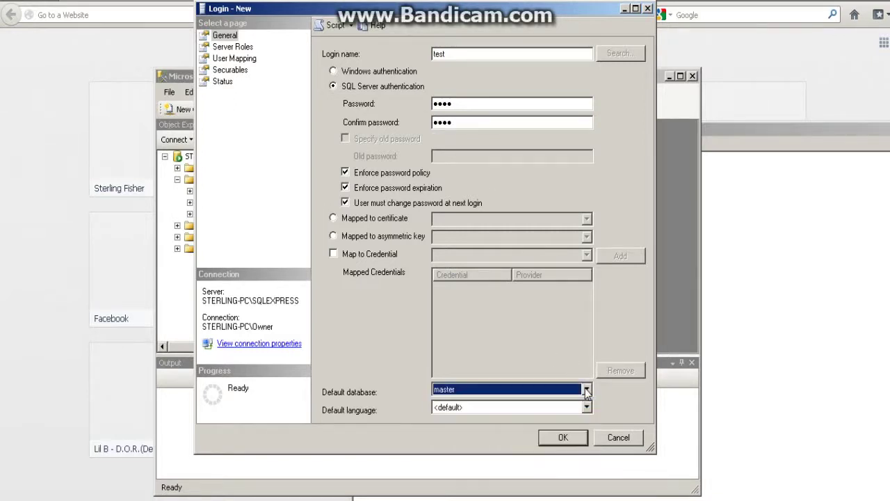
pyautogui.click(587, 389)
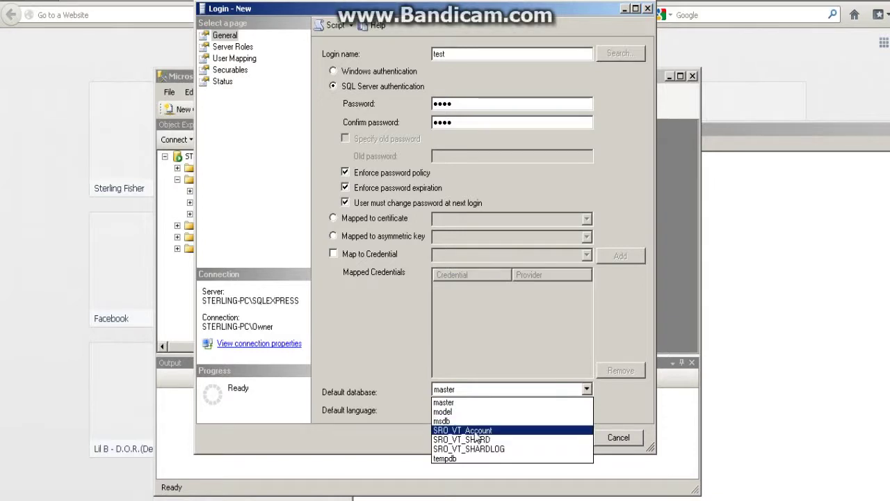
pyautogui.click(409, 398)
# - Replace the Notepad note with 'Default should be vt account'
pyautogui.hotkey('alt', 'Tab')
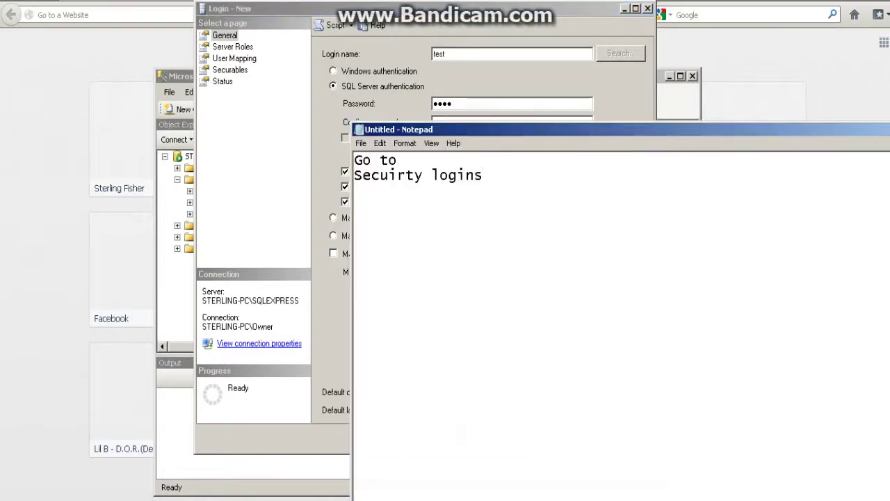
pyautogui.hotkey('ctrl', 'a')
pyautogui.press('BackSpace')
pyautogui.write('Defa')
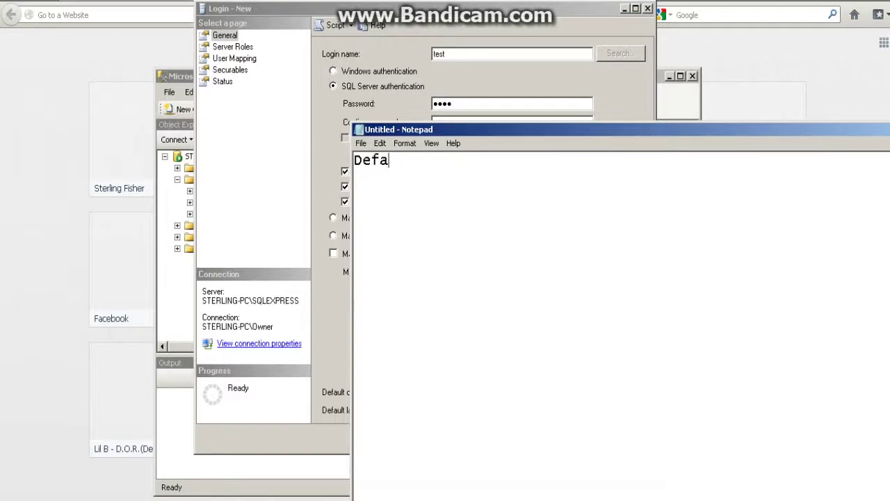
pyautogui.write('ult should be')
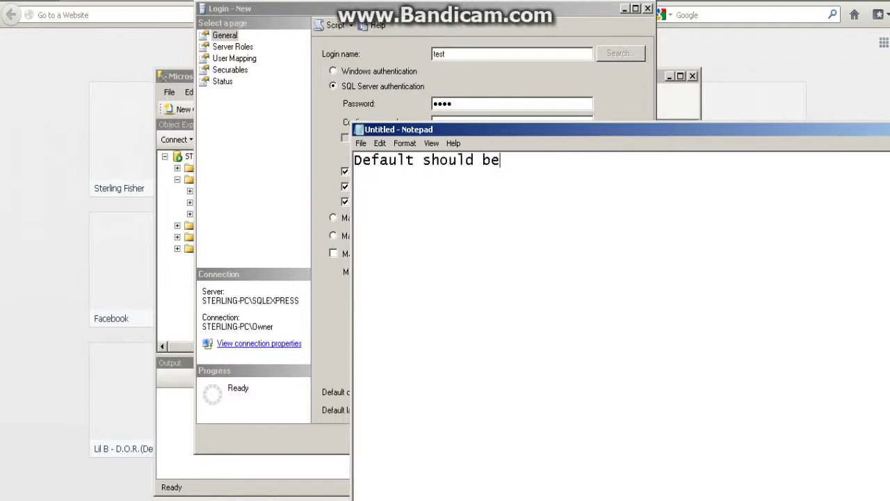
pyautogui.write(' vt account')
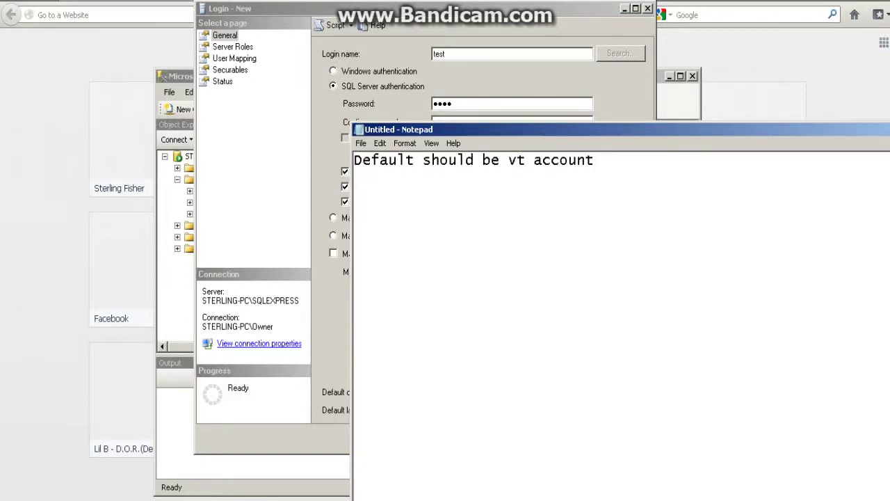
# - Tick every server role for the new login, bulkadmin through sysadmin, then show User Mapping
pyautogui.click(319, 321)
pyautogui.click(238, 48)
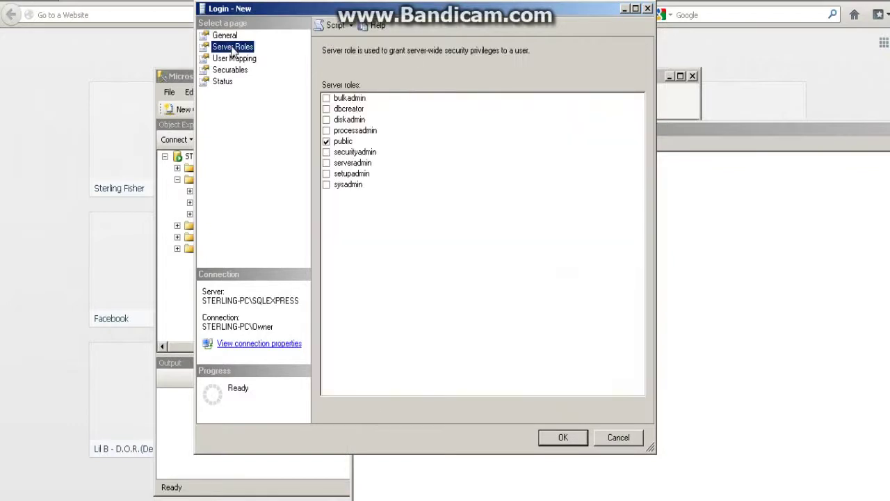
pyautogui.click(326, 98)
pyautogui.click(326, 108)
pyautogui.click(326, 119)
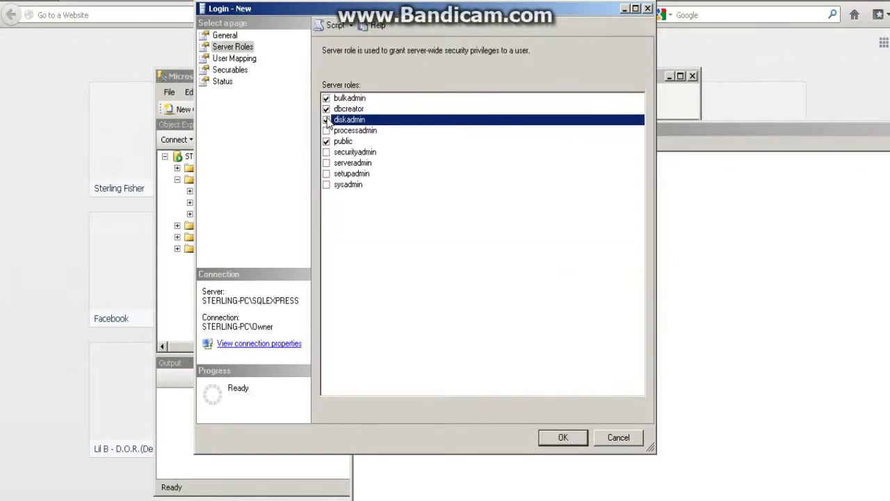
pyautogui.click(326, 130)
pyautogui.click(326, 152)
pyautogui.click(327, 163)
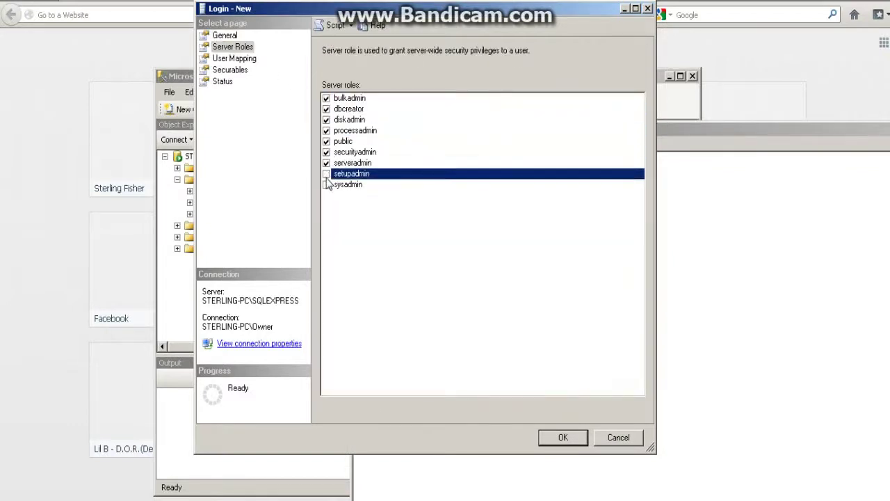
pyautogui.click(326, 184)
pyautogui.click(237, 58)
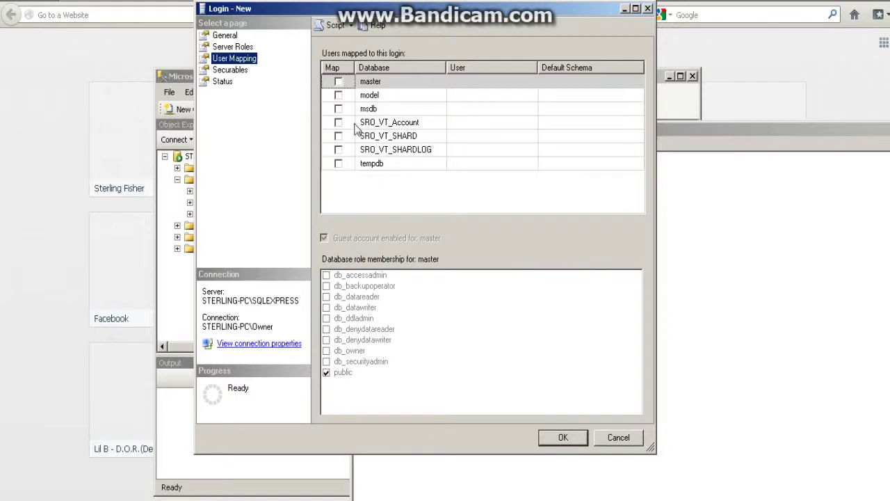
# - Inspect the SRO_VT_Account, SRO_VT_SHARD and SRO_VT_SHARDLOG mapping rows, then revisit Server Roles
pyautogui.click(367, 125)
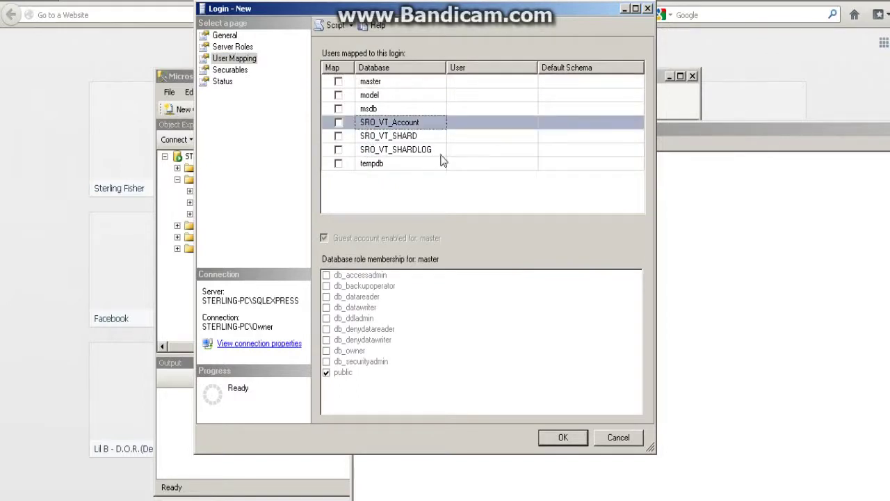
pyautogui.click(361, 137)
pyautogui.press('Down')
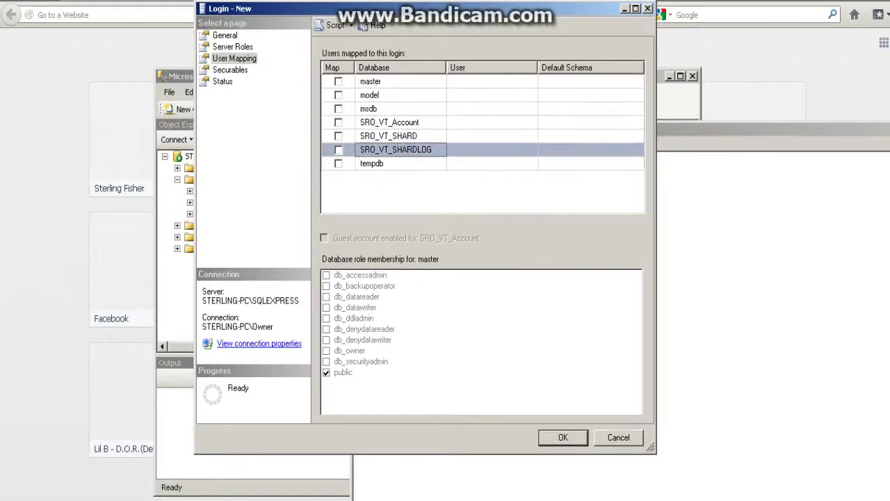
pyautogui.click(237, 47)
# - Add a new line 'tick al' to the Notepad notes
pyautogui.hotkey('alt', 'Tab')
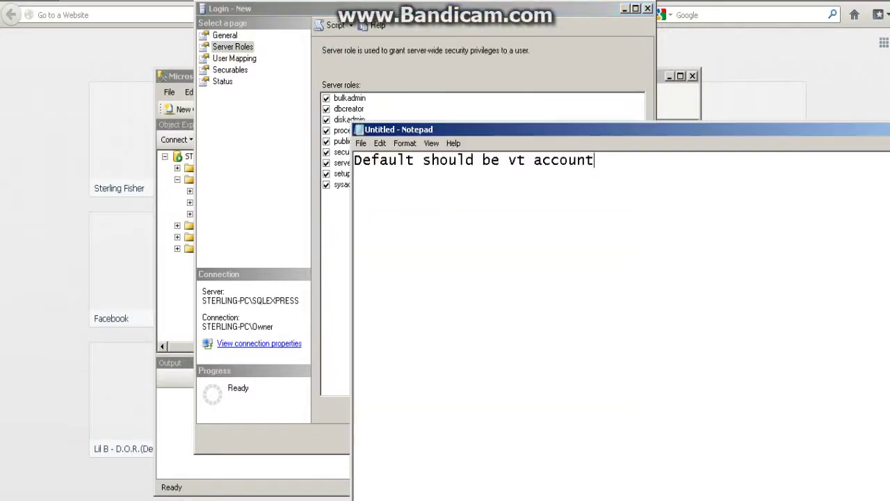
pyautogui.press('Return')
pyautogui.write('tick all')
pyautogui.hotkey('alt', 'Tab')
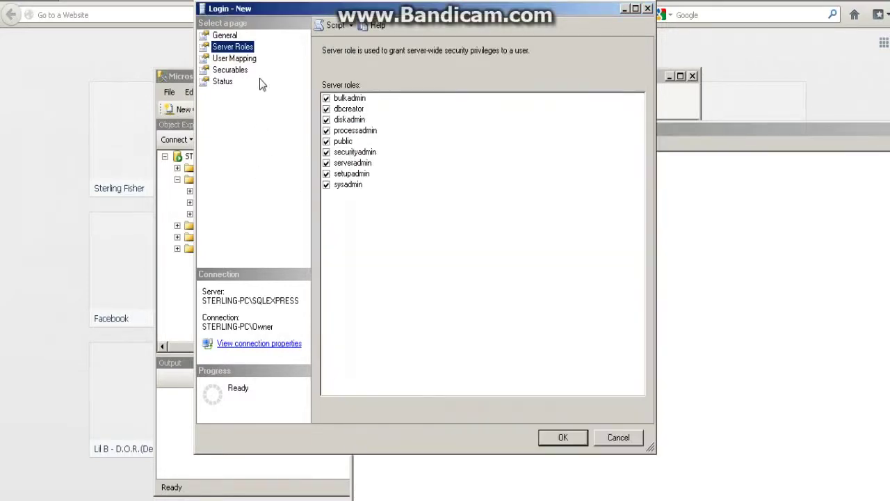
# - Map the login to SRO_VT_Account, SRO_VT_SHARD and SRO_VT_SHARDLOG on User Mapping
pyautogui.click(236, 59)
pyautogui.click(382, 124)
pyautogui.click(338, 122)
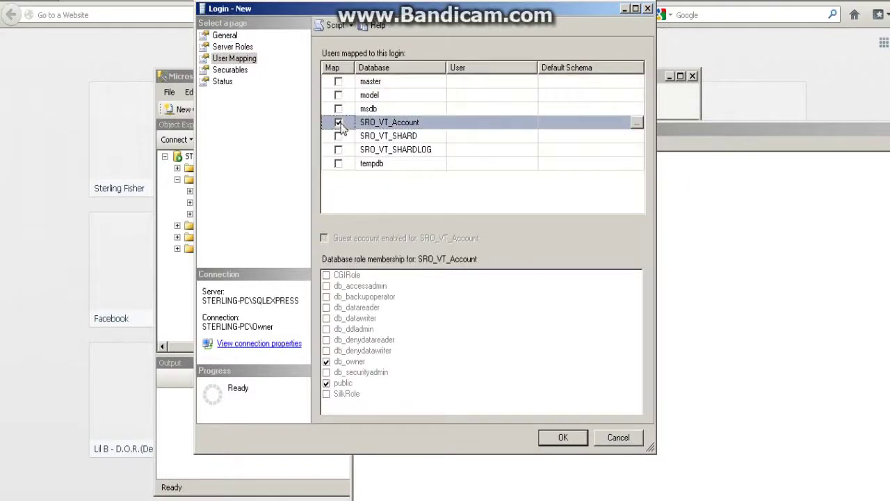
pyautogui.click(338, 135)
pyautogui.click(338, 150)
# - Add another line 'tick' to the Notepad notes
pyautogui.hotkey('alt', 'Tab')
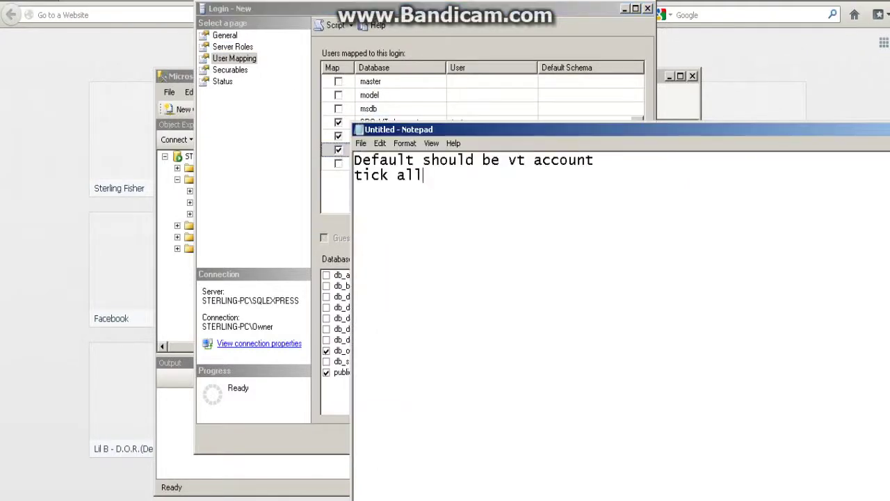
pyautogui.press('Return')
pyautogui.write('tick')
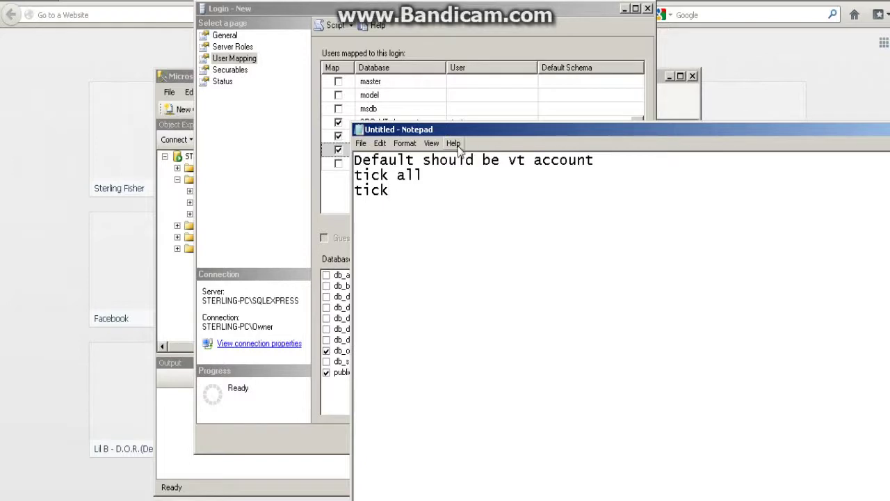
pyautogui.click(313, 222)
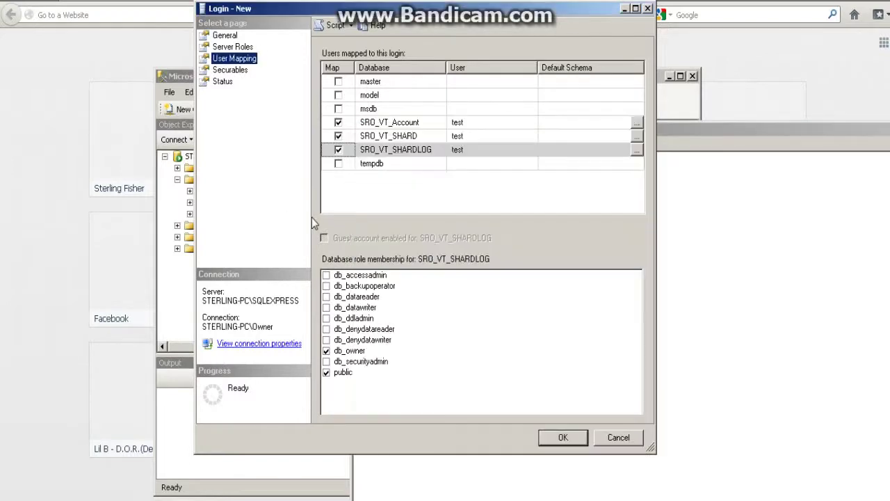
# - Grant db_owner on SRO_VT_SHARDLOG, SRO_VT_SHARD and SRO_VT_Account, then review the Status page
pyautogui.doubleClick(348, 351)
pyautogui.click(343, 375)
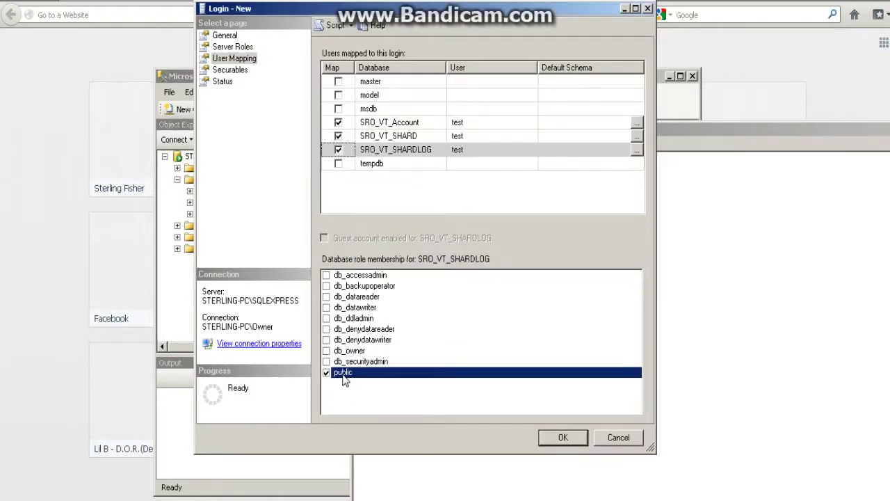
pyautogui.click(326, 351)
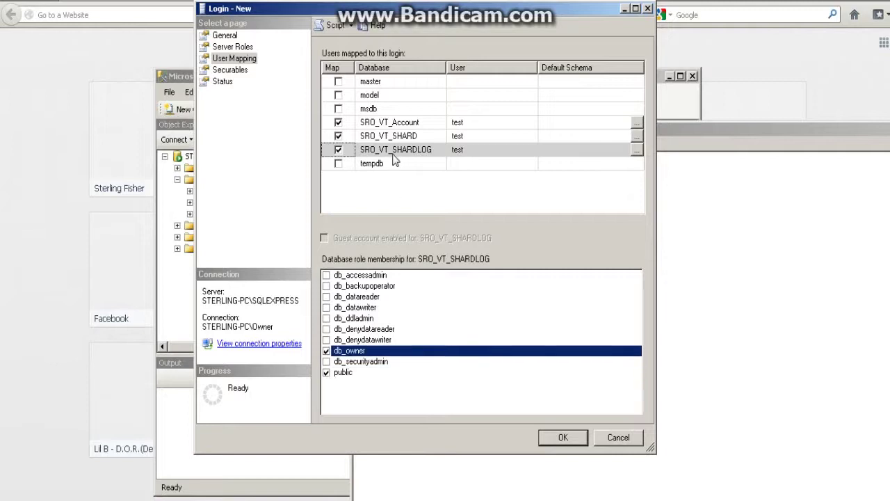
pyautogui.click(386, 139)
pyautogui.click(326, 351)
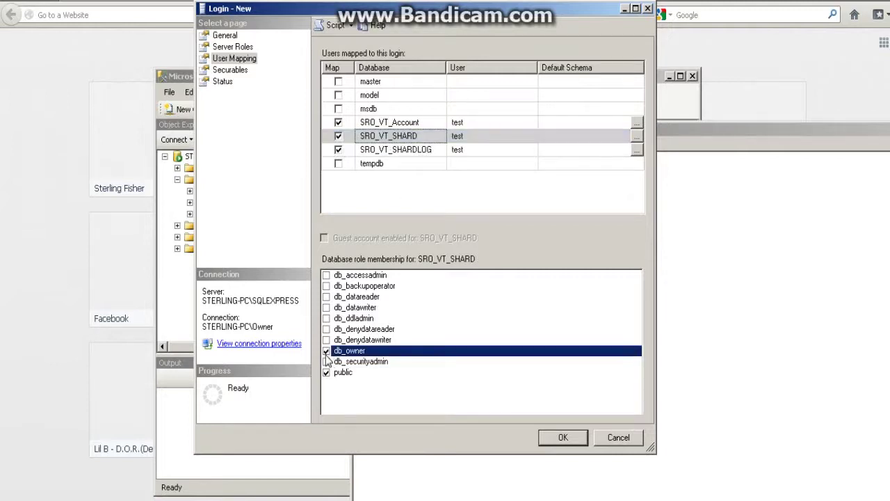
pyautogui.click(400, 123)
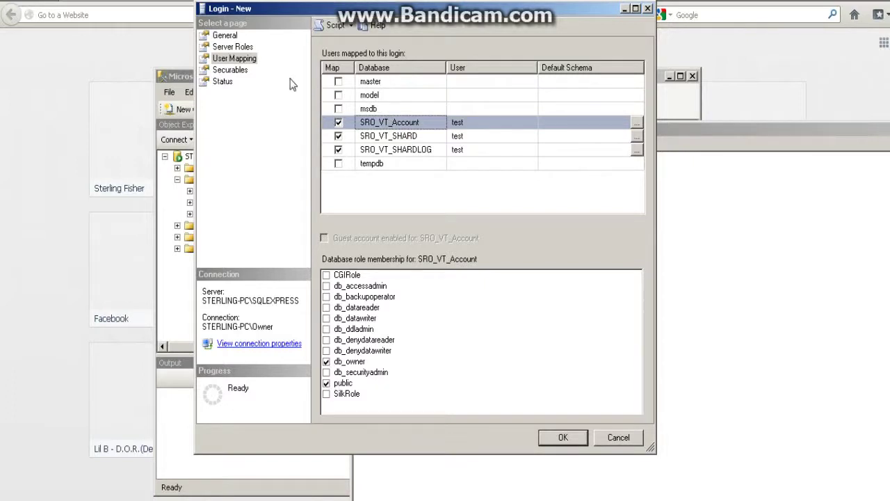
pyautogui.click(236, 71)
pyautogui.click(221, 83)
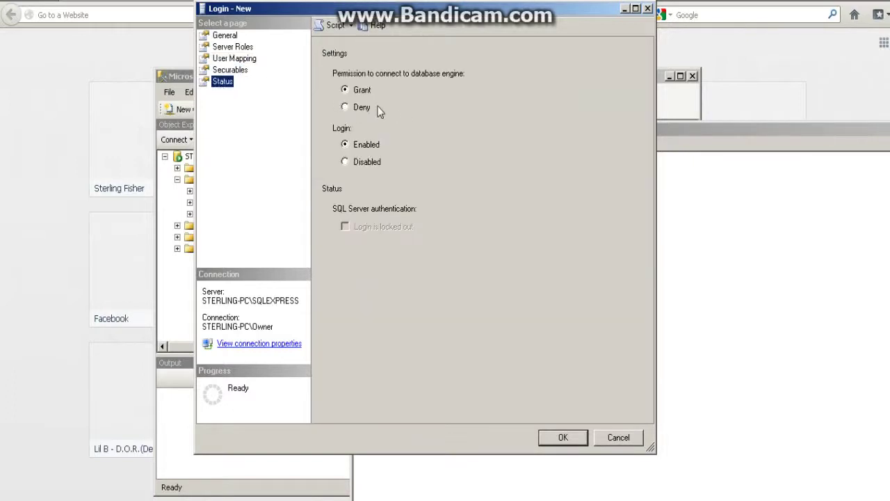
# - Keep permission to connect granted and confirm with OK to create the test login
pyautogui.click(360, 92)
pyautogui.click(562, 438)
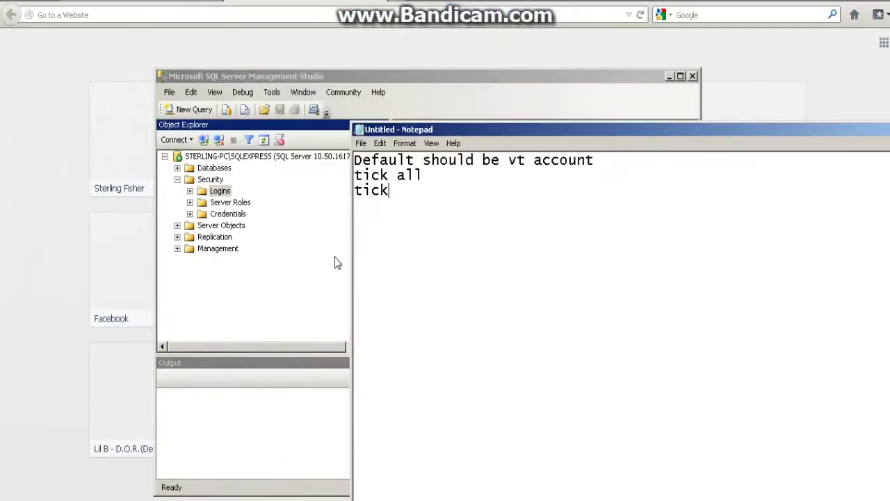
# - Disconnect Object Explorer from the server and begin a new connection
pyautogui.click(345, 81)
pyautogui.click(218, 140)
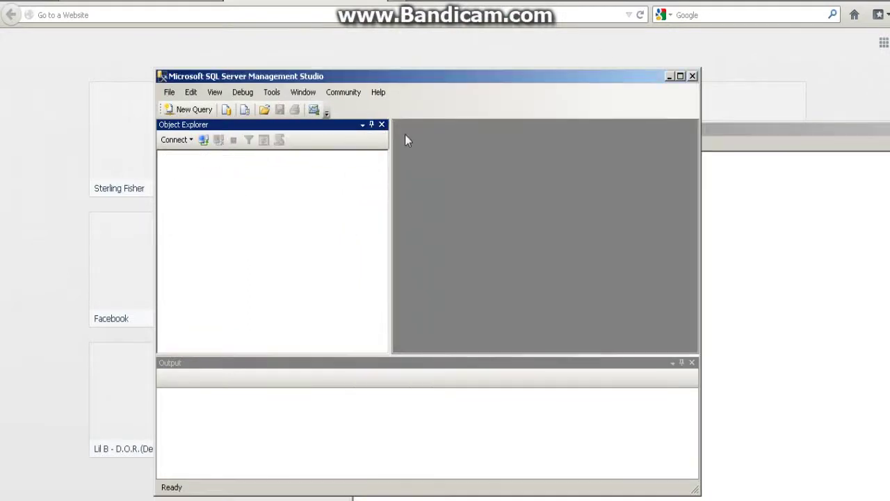
pyautogui.click(202, 140)
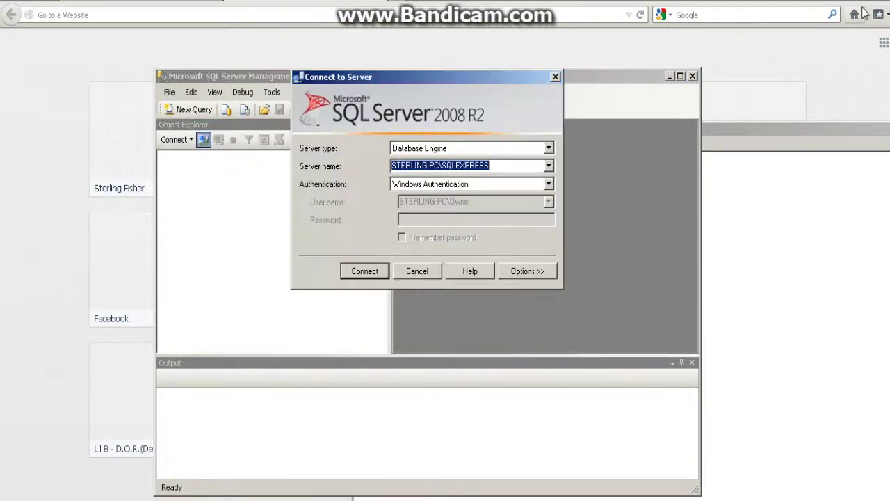
# - Replace the Notepad note with 'pause'
pyautogui.hotkey('alt', 'Tab')
pyautogui.hotkey('ctrl', 'a')
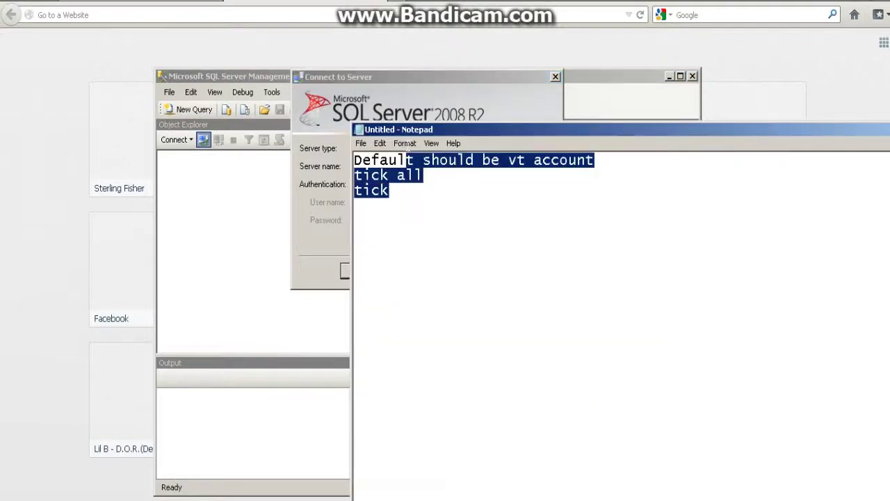
pyautogui.write('pauis')
pyautogui.press('BackSpace')
pyautogui.press('BackSpace')
pyautogui.write('sd')
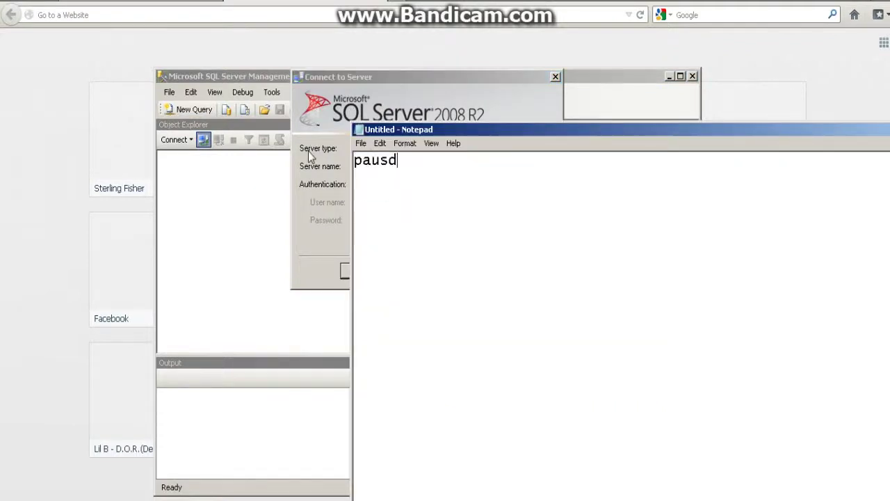
pyautogui.write('e')
pyautogui.press('BackSpace')
pyautogui.press('BackSpace')
pyautogui.write('e')
pyautogui.hotkey('alt', 'Tab')
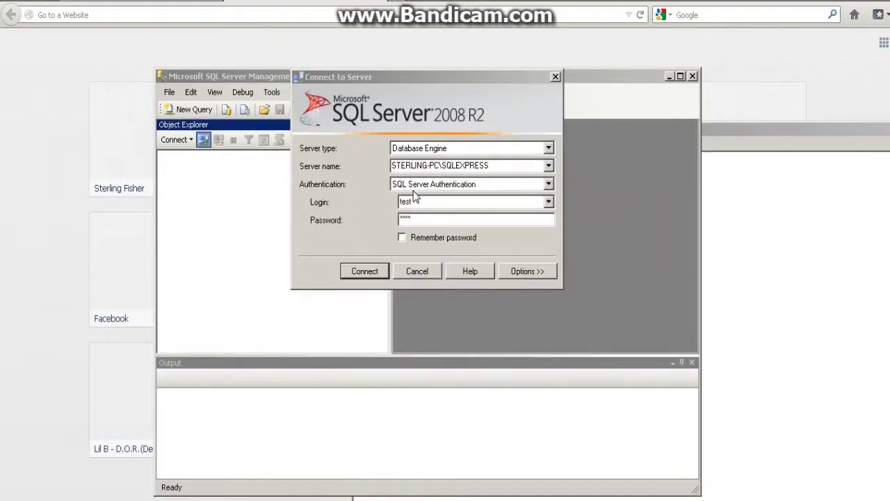
# - Connect as the test login via SQL Server authentication, setting a new password when prompted
pyautogui.click(410, 201)
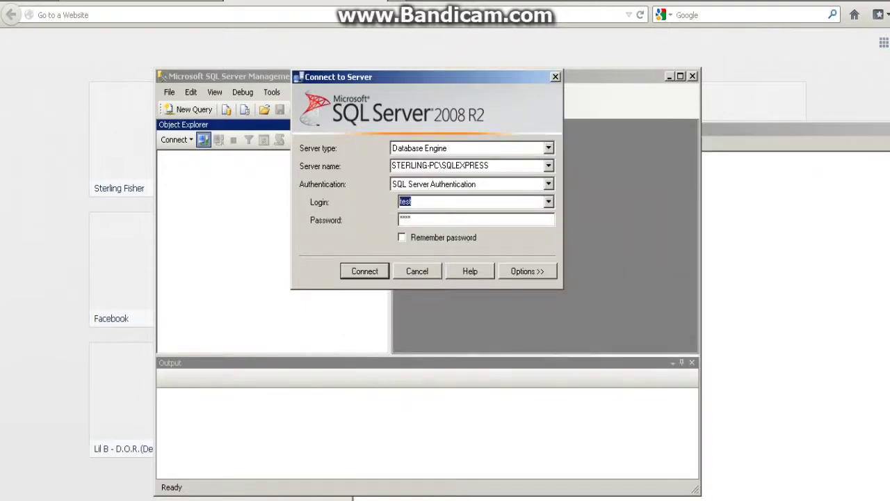
pyautogui.click(363, 269)
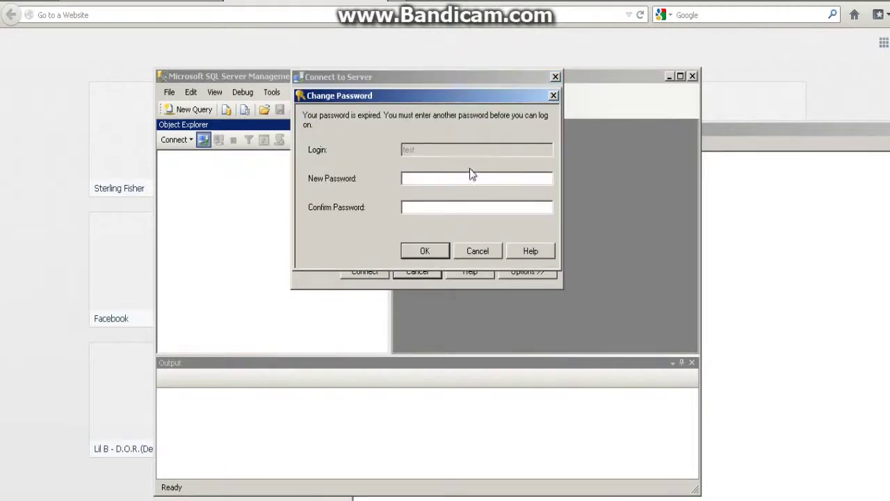
pyautogui.write('testest')
pyautogui.click(431, 244)
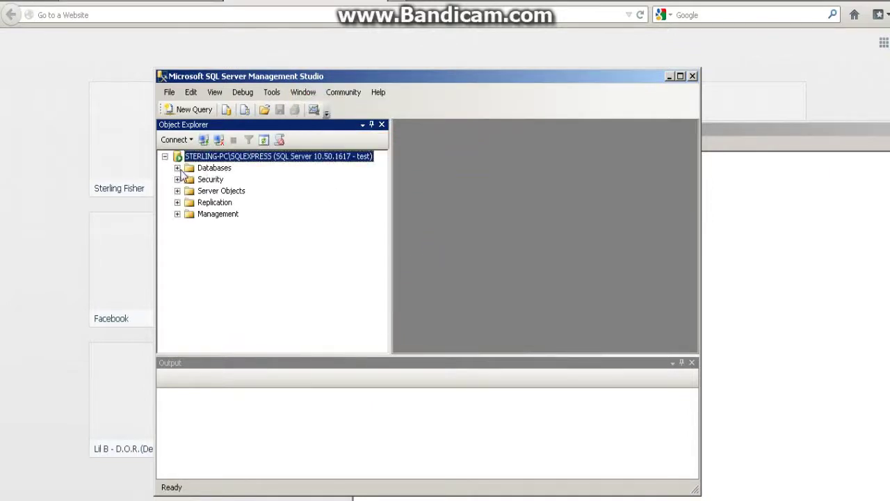
# - Expand Databases, select SRO_VT_Account and SRO_VT_SHARDLOG, and open the test login's properties
pyautogui.click(177, 168)
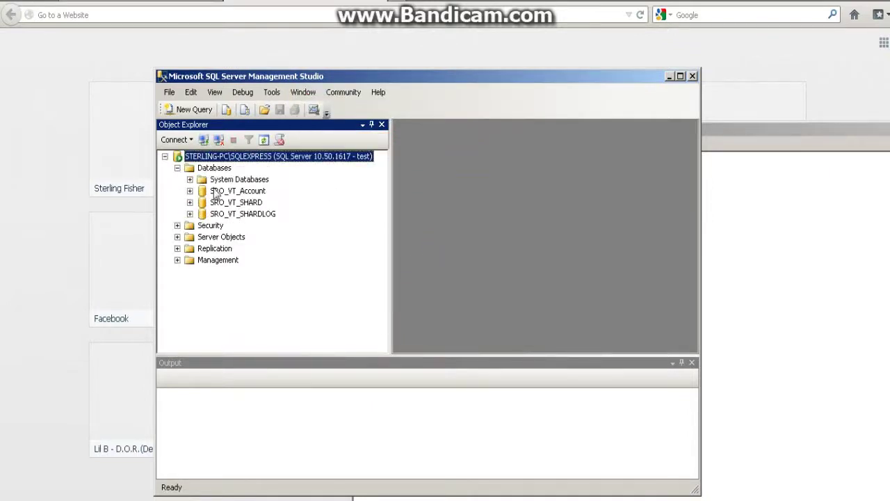
pyautogui.click(238, 194)
pyautogui.click(239, 216)
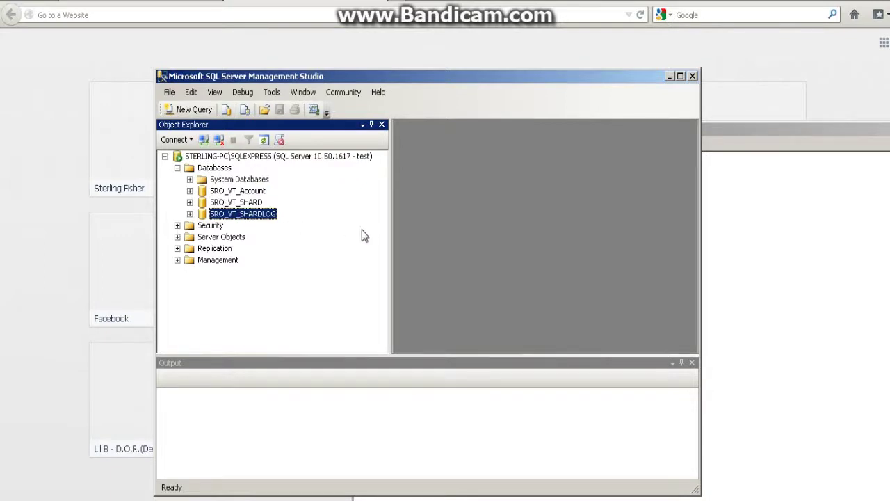
pyautogui.click(601, 133)
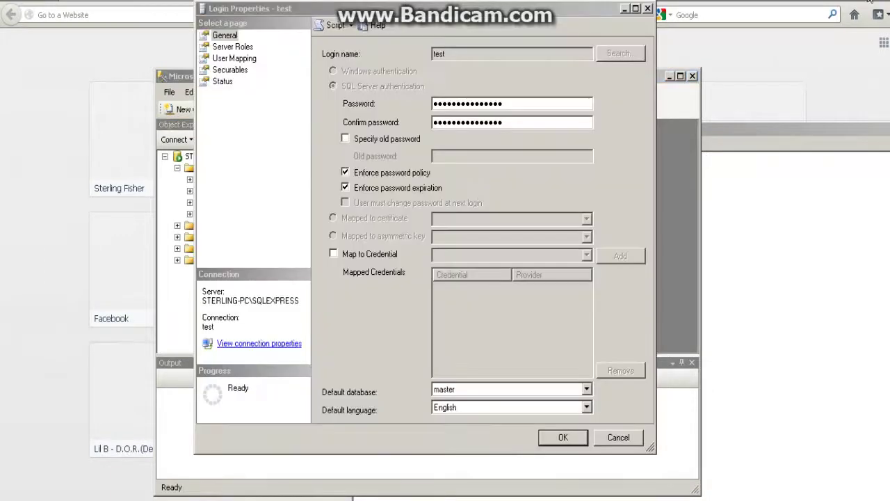
pyautogui.click(702, 137)
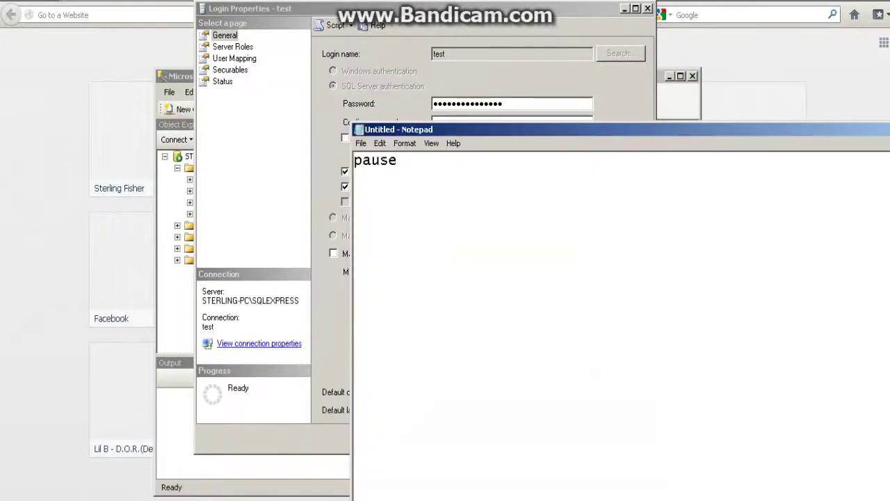
# - Change the note to 'go to secuirty again wen logging into sql', move it, then minimize Notepad
pyautogui.hotkey('ctrl', 'a')
pyautogui.write('go to secuir')
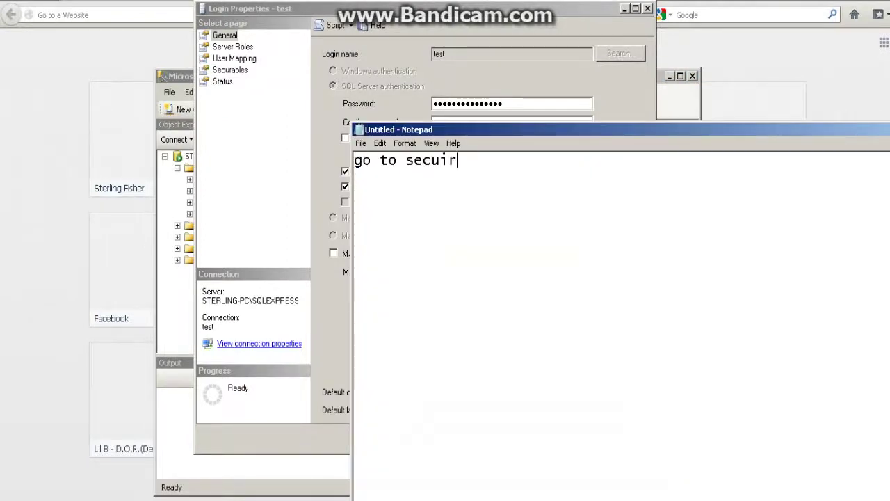
pyautogui.write('ty again w')
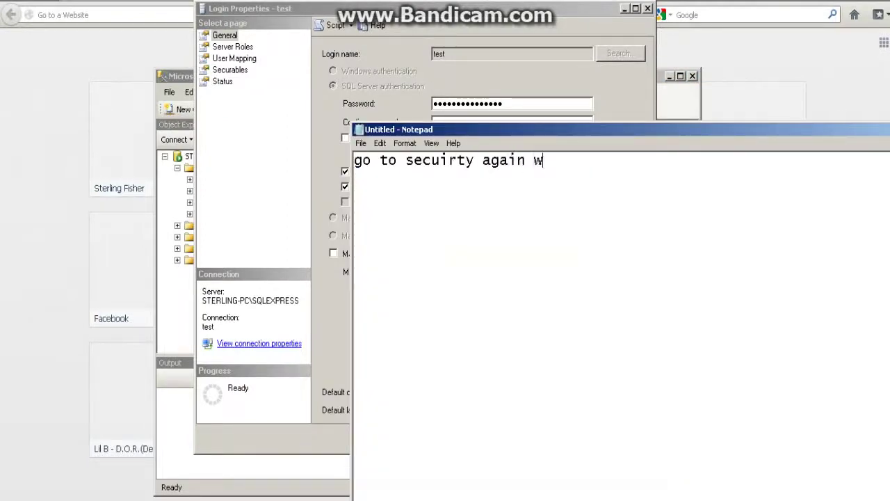
pyautogui.write('en logging into sw')
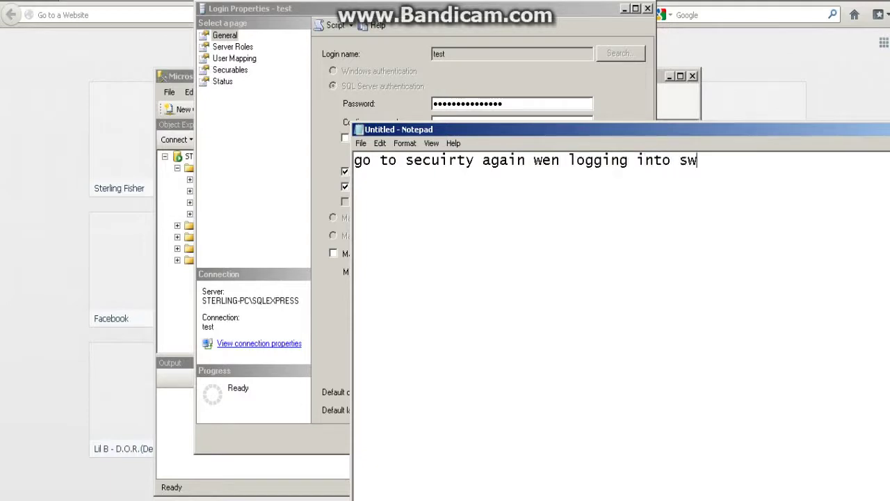
pyautogui.press('BackSpace')
pyautogui.write('ql')
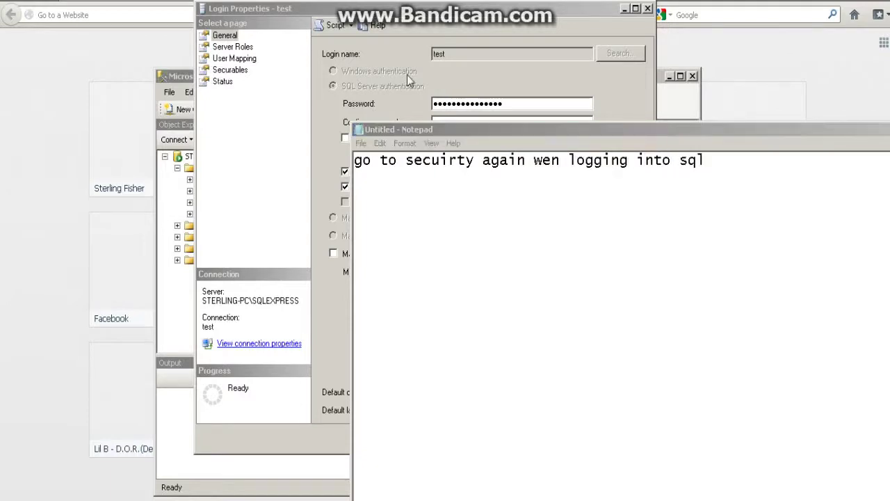
pyautogui.moveTo(502, 128); pyautogui.dragTo(251, 260)
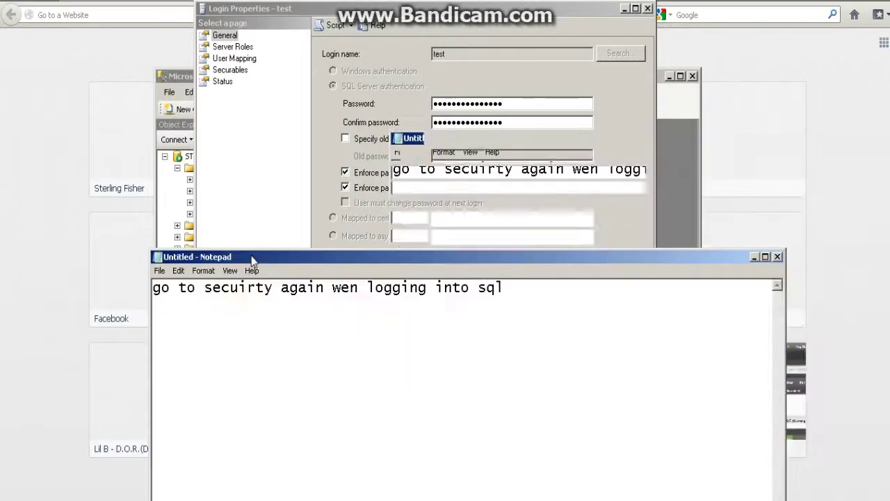
pyautogui.click(756, 258)
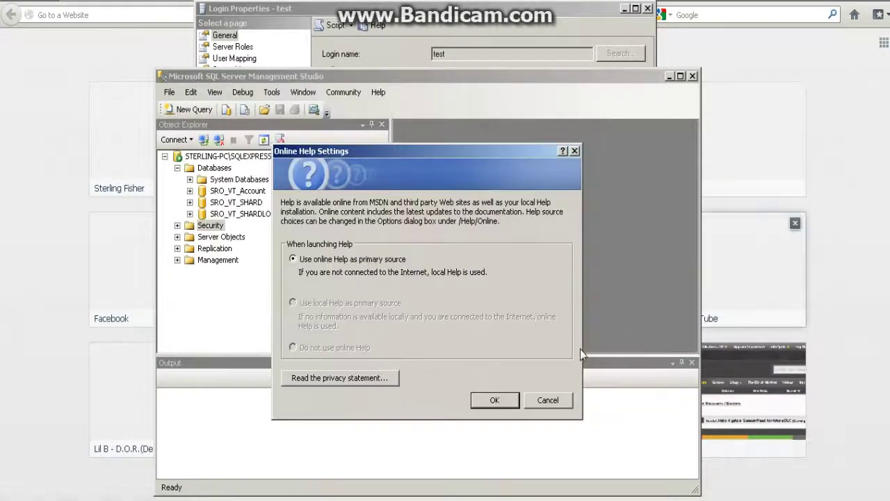
# - Dismiss the help prompt and keep master as the test login's default database
pyautogui.click(544, 399)
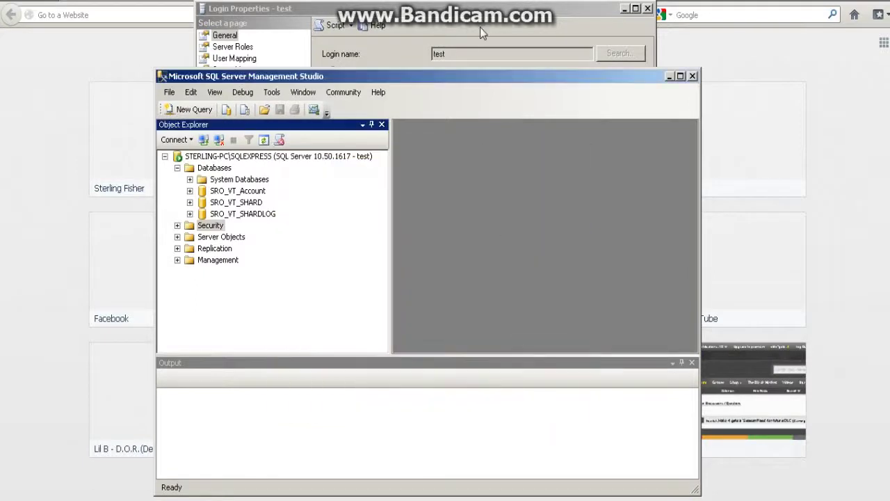
pyautogui.click(480, 28)
pyautogui.click(586, 390)
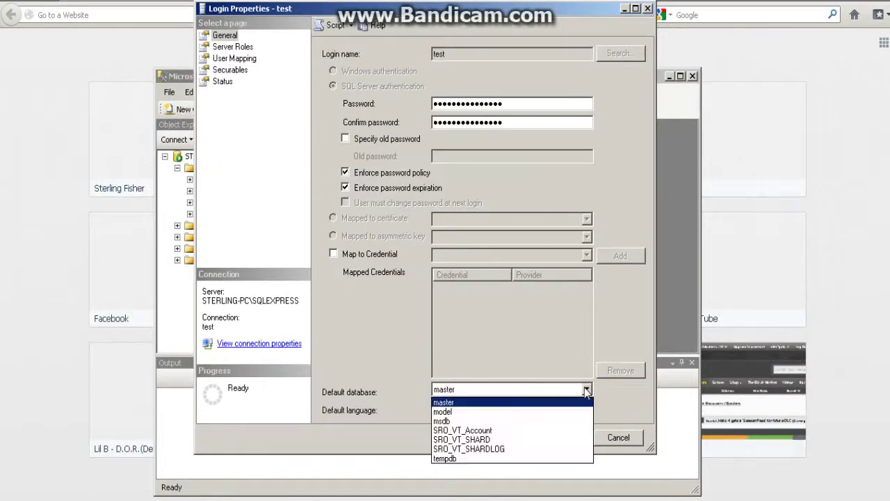
pyautogui.click(370, 405)
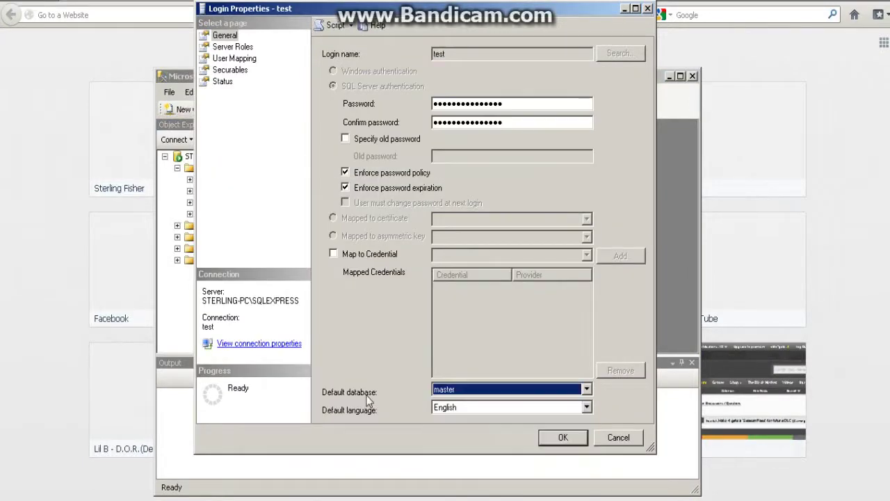
# - Review the server roles with sysadmin left checked, then show the SRO_VT_Account user mapping
pyautogui.click(233, 47)
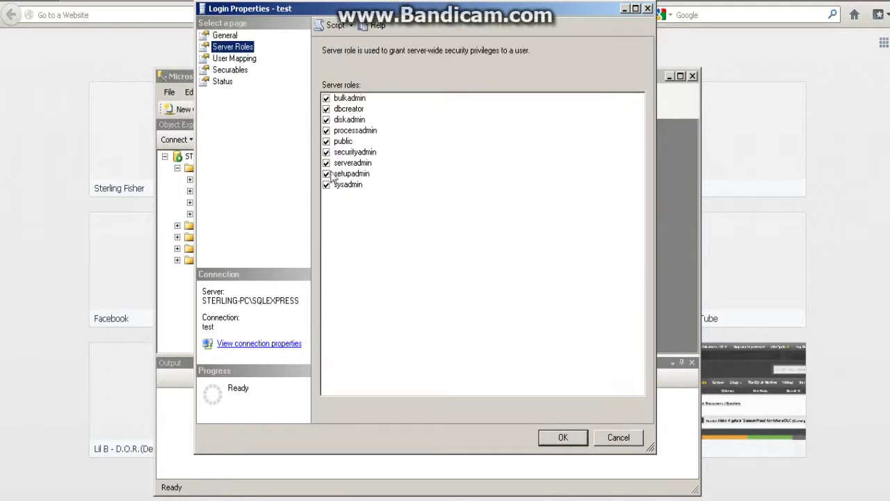
pyautogui.moveTo(339, 139); pyautogui.dragTo(332, 173)
pyautogui.click(326, 184)
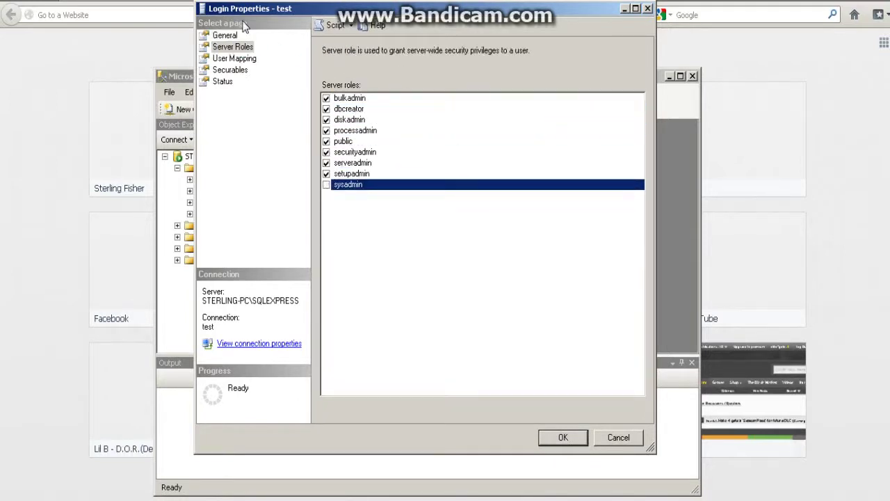
pyautogui.click(235, 59)
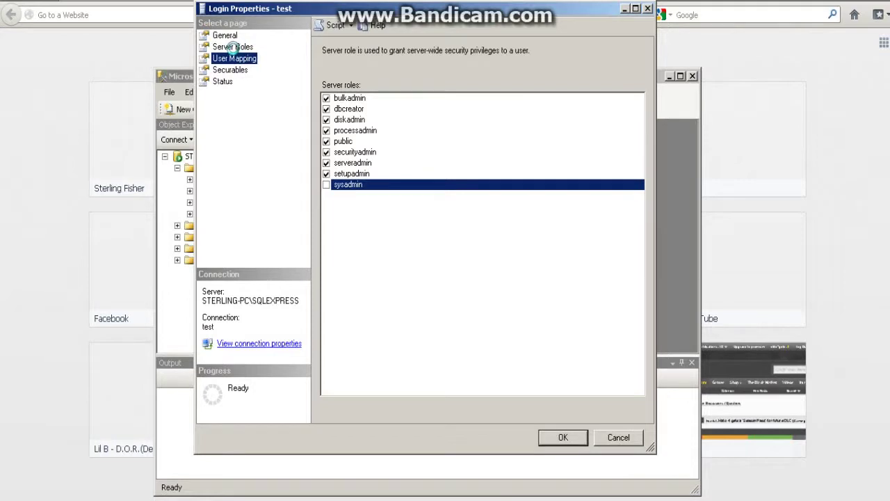
pyautogui.click(233, 47)
pyautogui.click(331, 185)
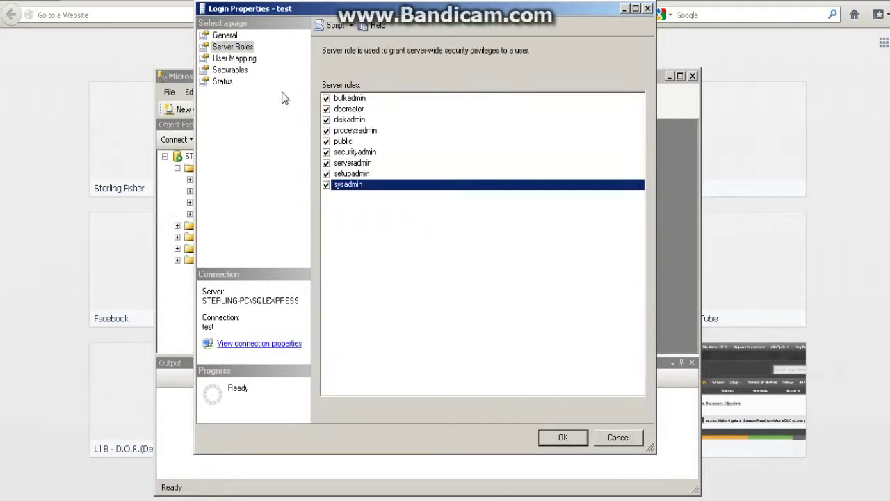
pyautogui.click(251, 59)
pyautogui.click(386, 124)
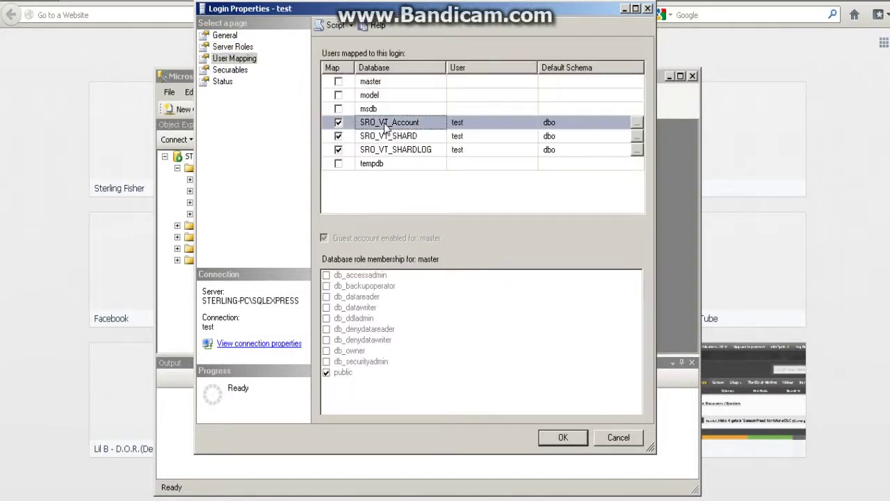
# - Give the test login db_owner in SRO_VT_Account, SRO_VT_SHARD and SRO_VT_SHARDLOG
pyautogui.click(326, 361)
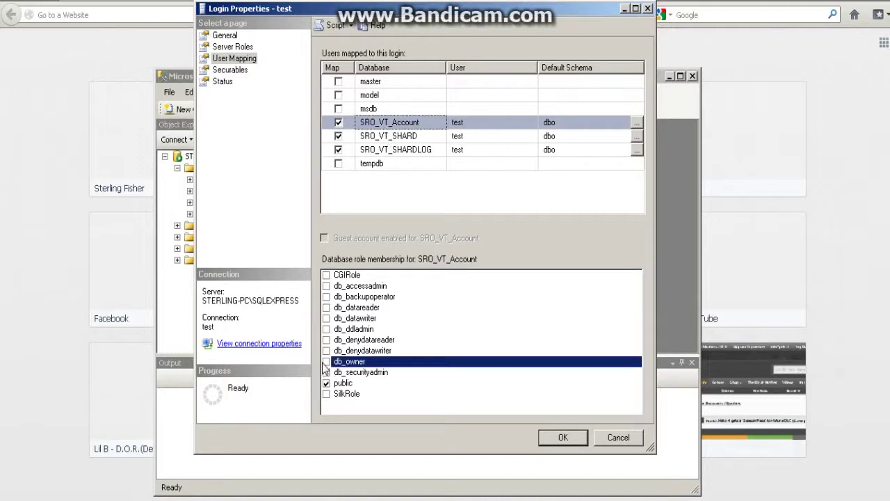
pyautogui.click(388, 136)
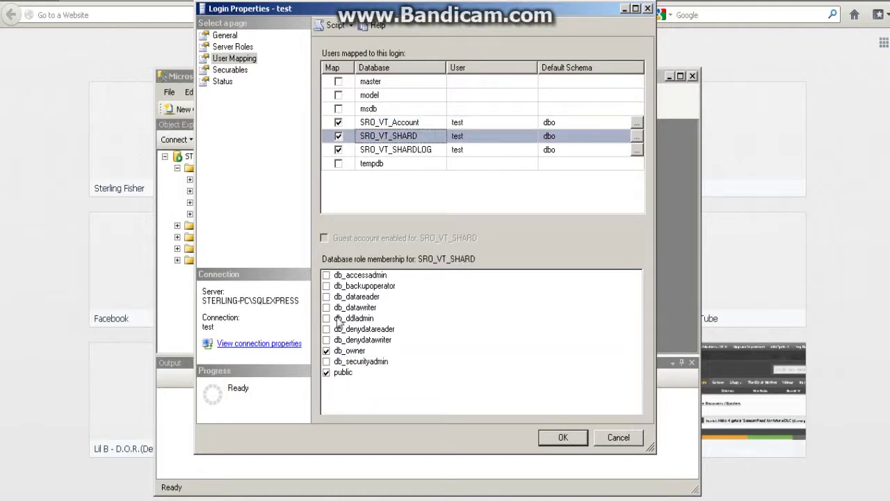
pyautogui.click(418, 152)
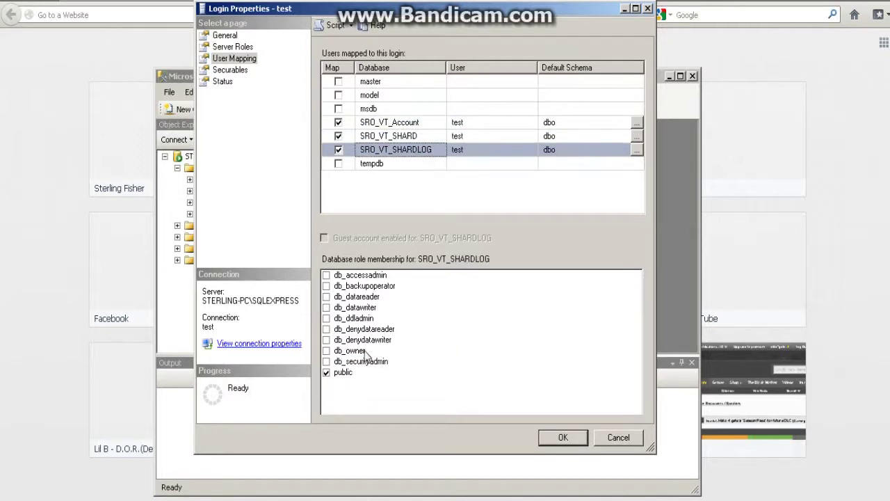
pyautogui.click(326, 351)
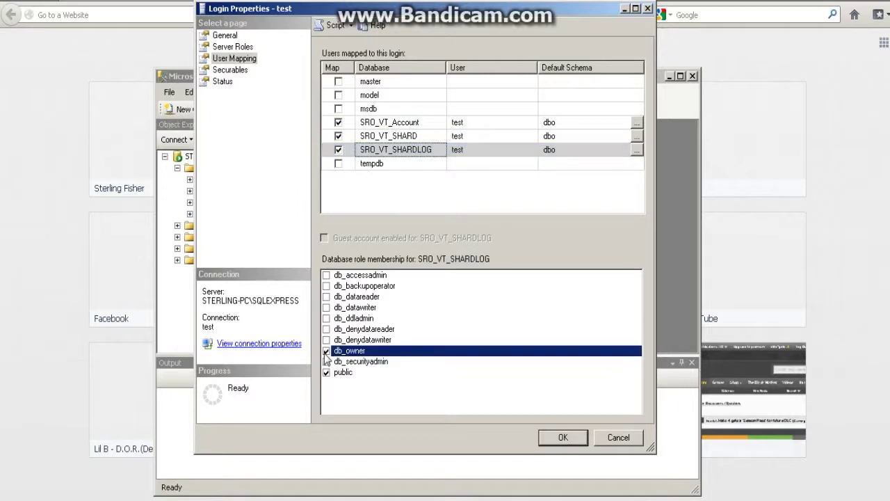
# - Check Securables and Status show Grant and Enabled, then save the login properties
pyautogui.click(227, 70)
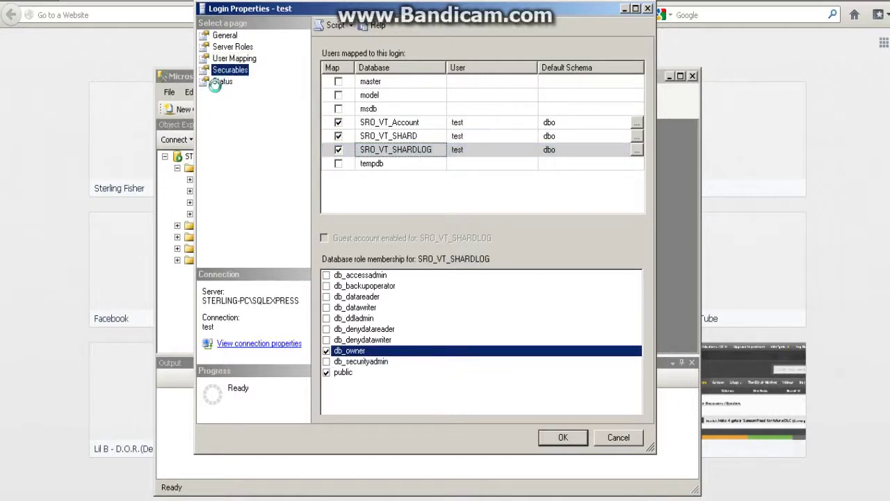
pyautogui.click(223, 82)
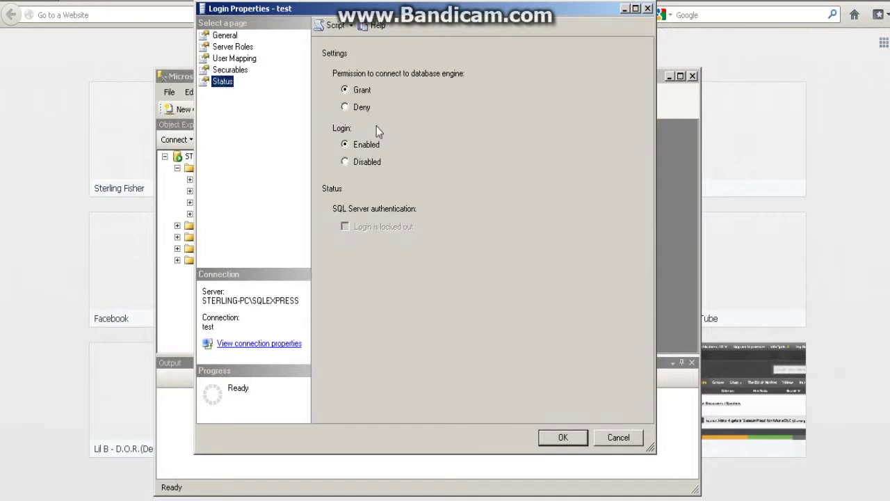
pyautogui.click(347, 144)
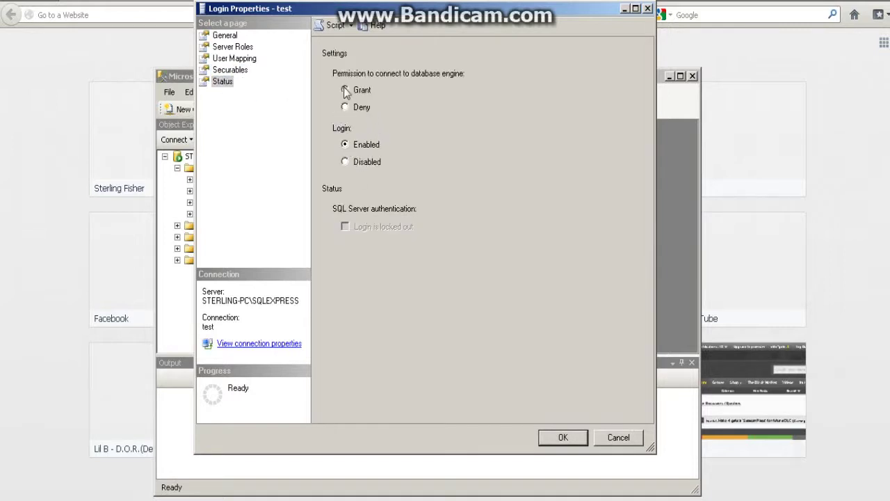
pyautogui.click(571, 431)
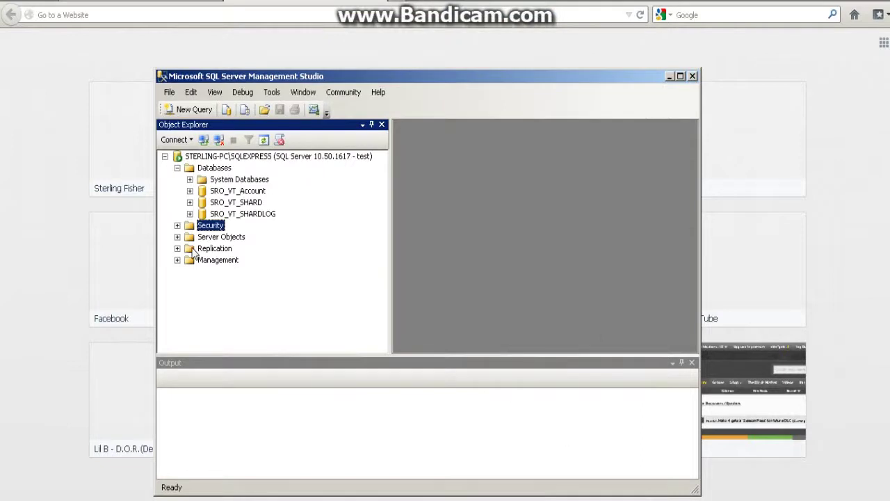
# - Collapse Databases, refresh the SQLEXPRESS server node, and disconnect it in Object Explorer
pyautogui.click(177, 168)
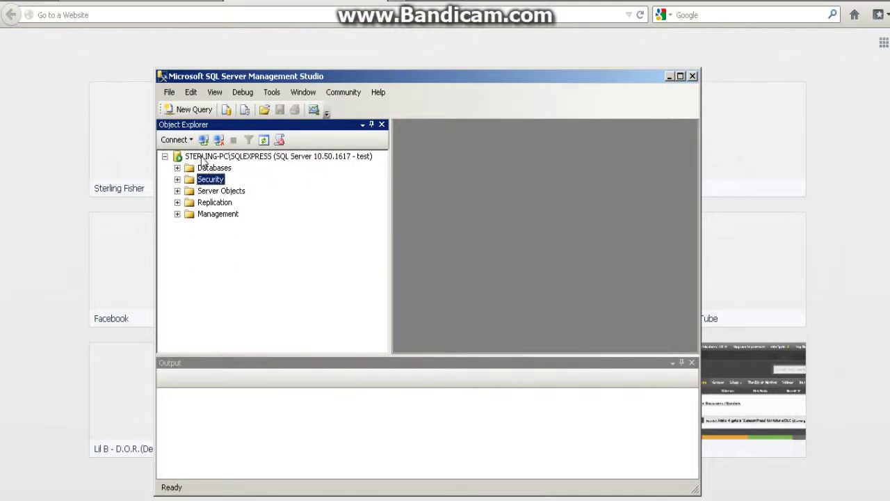
pyautogui.rightClick(203, 159)
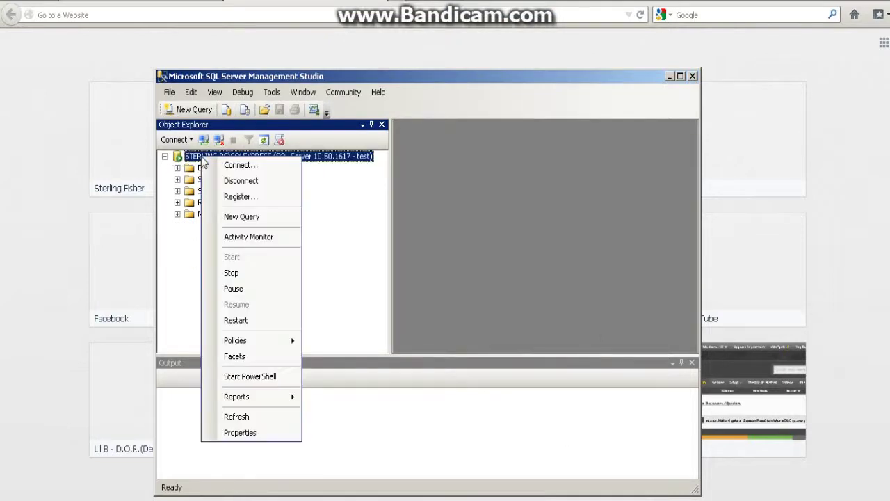
pyautogui.click(256, 417)
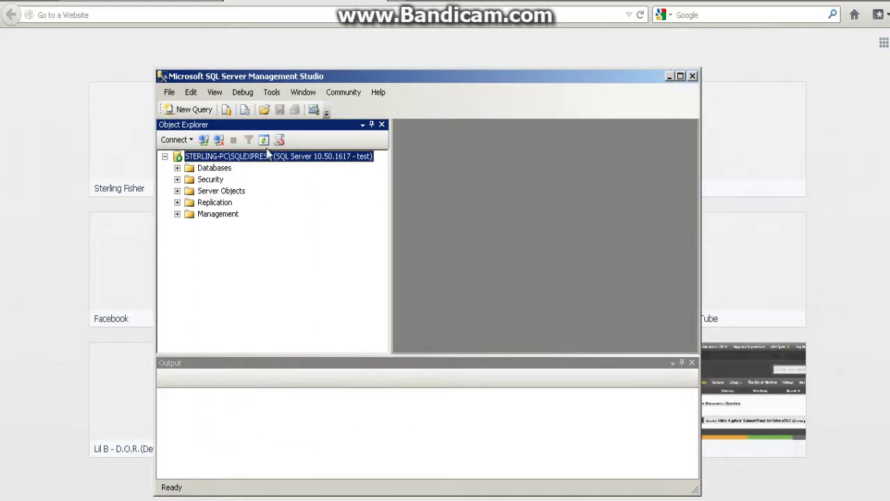
pyautogui.click(219, 139)
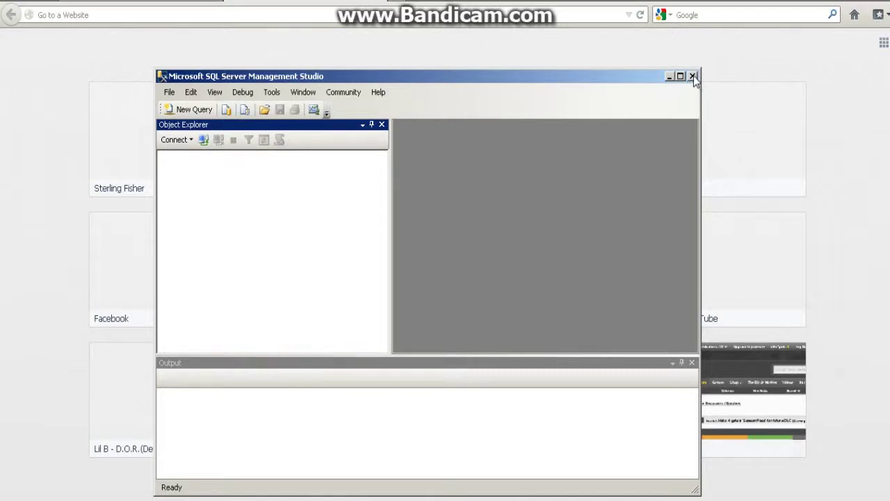
# - Close Management Studio and rewrite the Notepad reminder to read 'ODBC time'
pyautogui.click(694, 78)
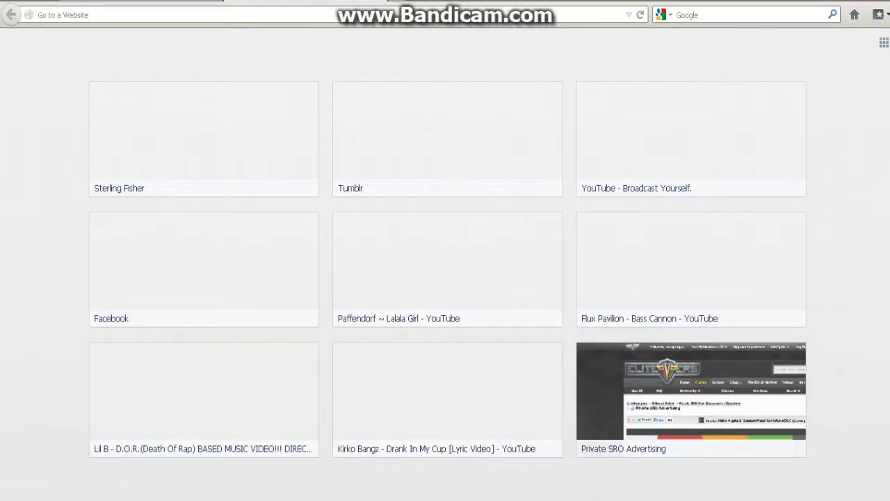
pyautogui.hotkey('alt', 'Tab')
pyautogui.moveTo(505, 288); pyautogui.dragTo(99, 272)
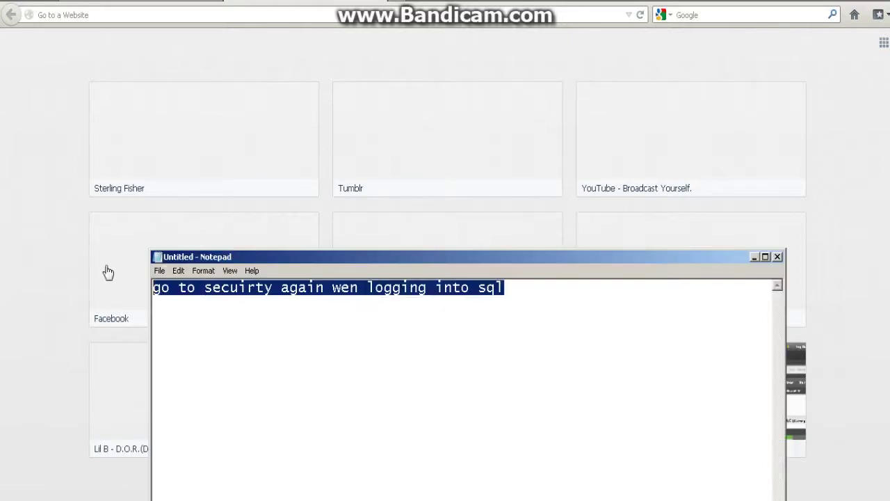
pyautogui.press('BackSpace')
pyautogui.write('OCD')
pyautogui.press('BackSpace')
pyautogui.press('BackSpace')
pyautogui.write('DBC gim')
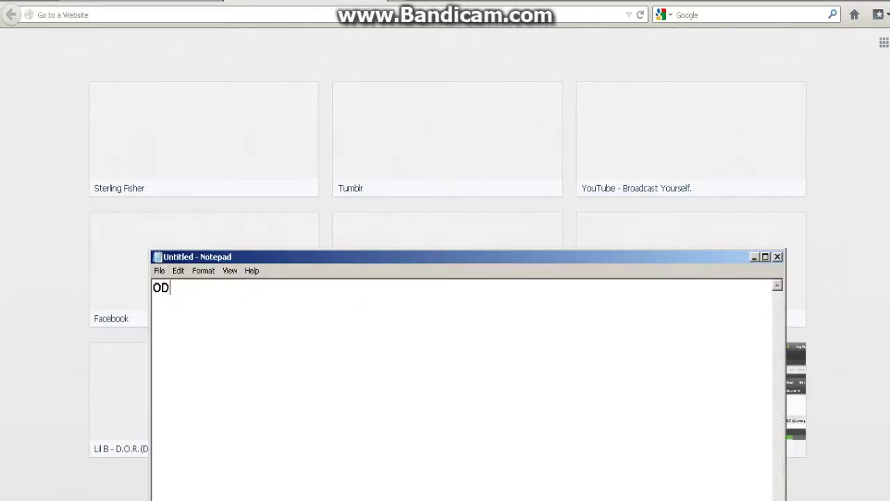
pyautogui.press('BackSpace')
pyautogui.press('BackSpace')
pyautogui.write('t')
pyautogui.press('BackSpace')
pyautogui.press('BackSpace')
pyautogui.write('time')
# - Send the Skype chat reply 'then leav'
pyautogui.hotkey('alt', 'Tab')
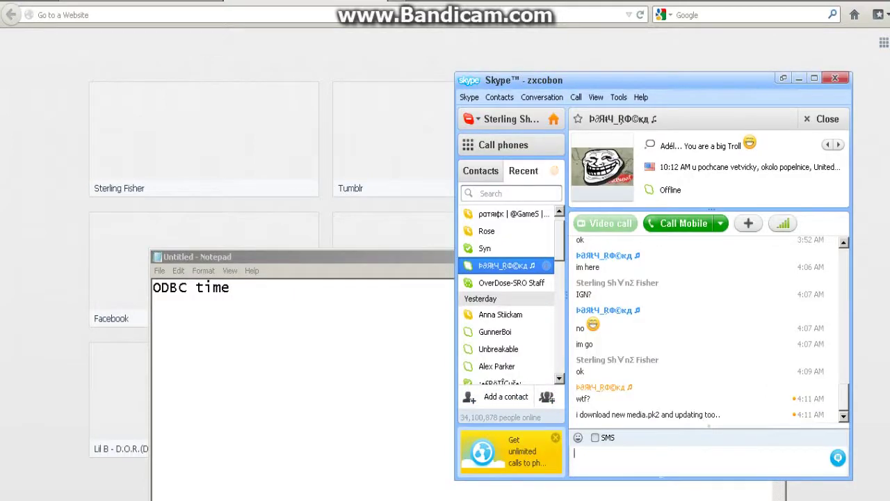
pyautogui.write('nop')
pyautogui.press('BackSpace')
pyautogui.write('then l')
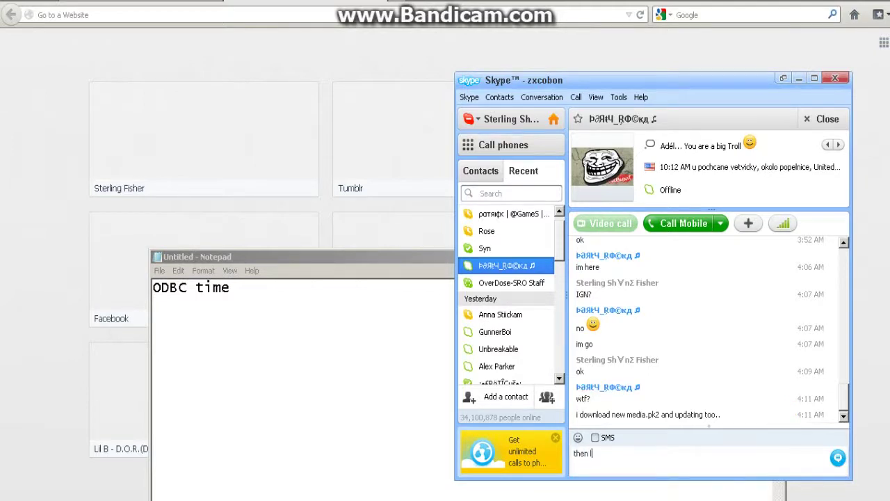
pyautogui.write('eave it')
pyautogui.press('Return')
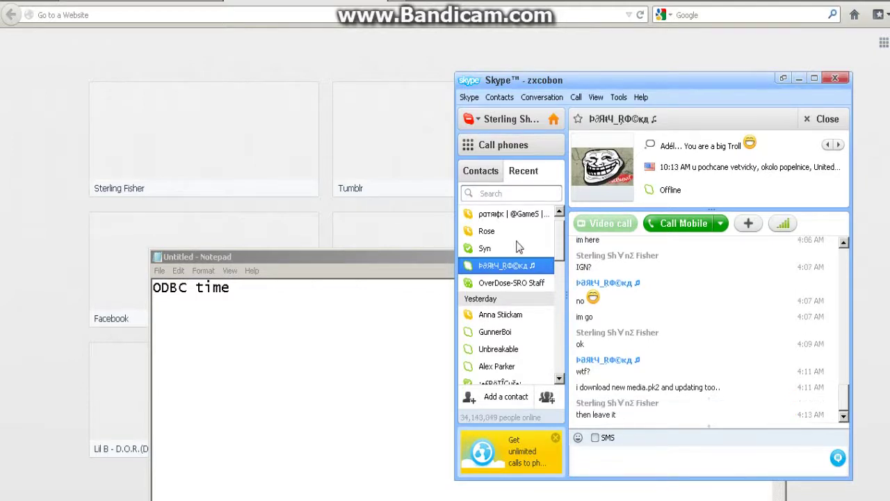
# - Open the top contact's conversation, then close Skype
pyautogui.click(501, 215)
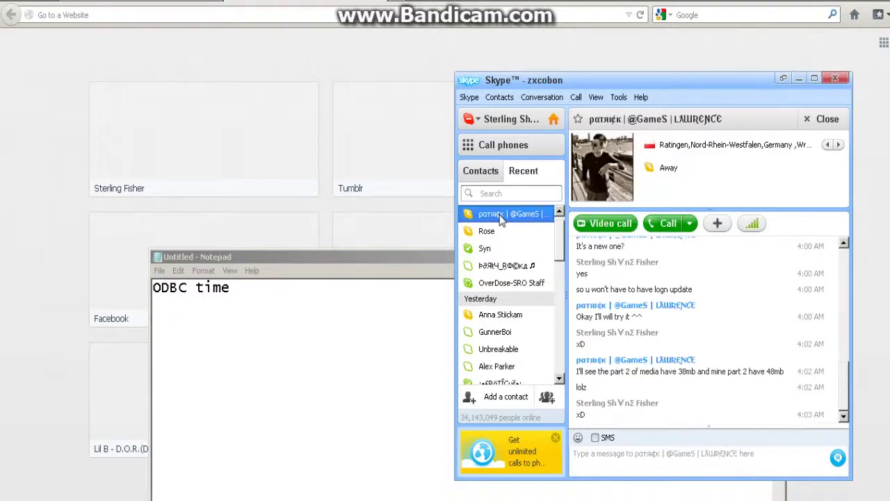
pyautogui.click(835, 78)
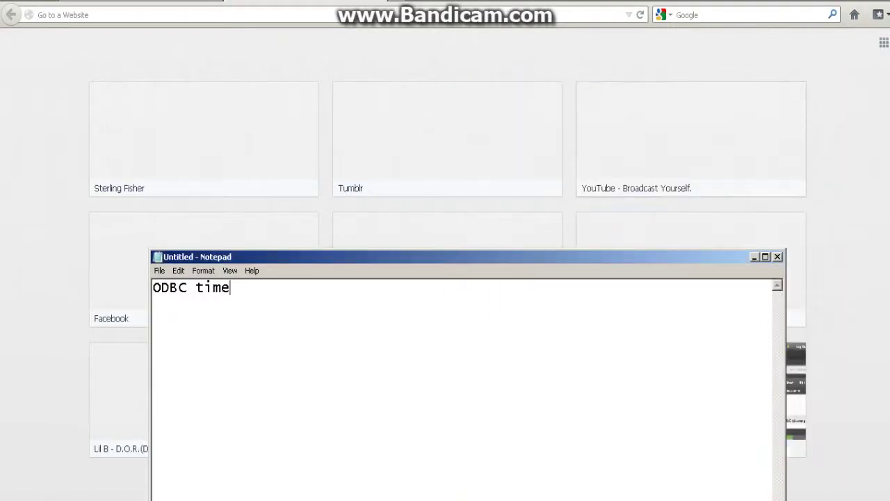
pyautogui.press('super')
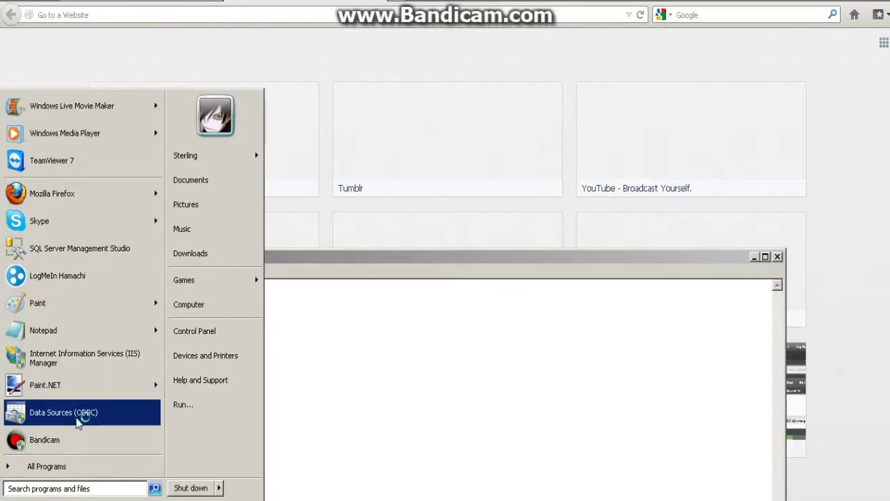
# - Inspect the SRO_VT_Account user DSN's settings, then cancel out of both ODBC dialogs unchanged
pyautogui.click(77, 417)
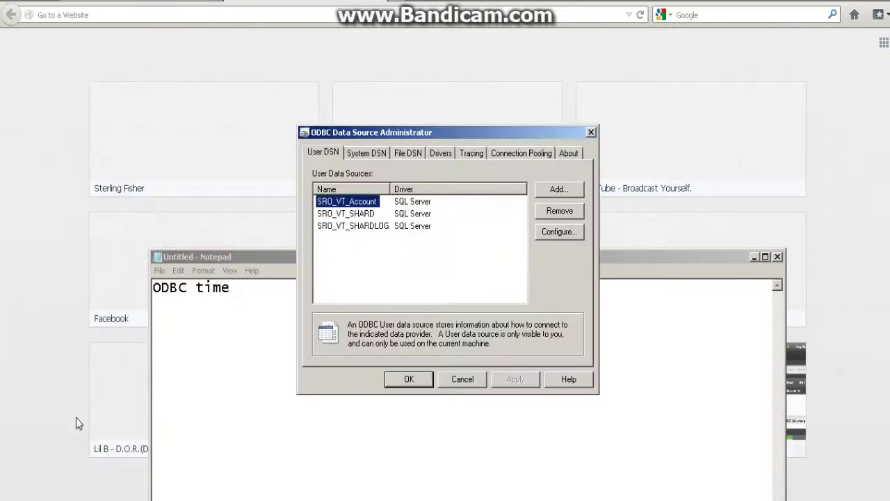
pyautogui.doubleClick(346, 203)
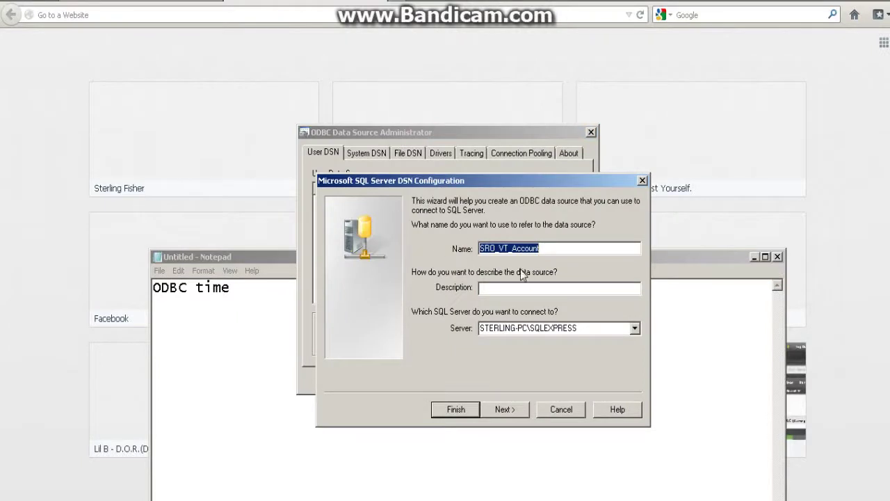
pyautogui.doubleClick(539, 248)
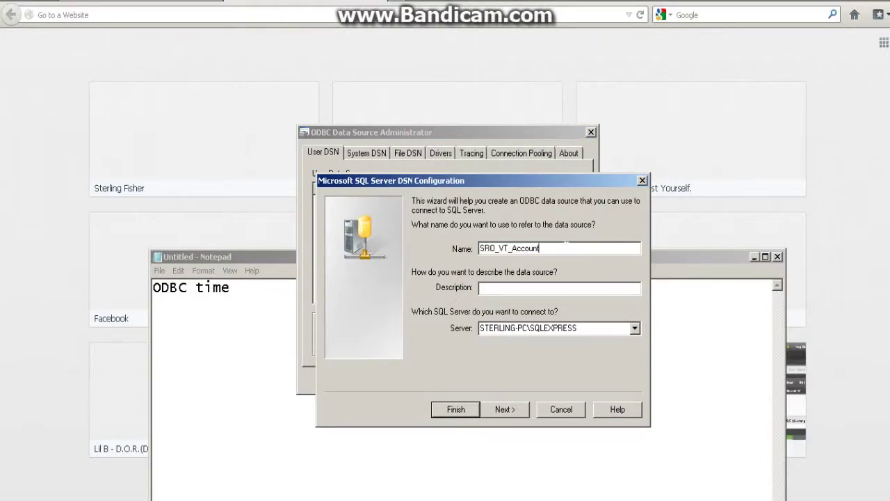
pyautogui.click(539, 248)
pyautogui.press('Tab')
pyautogui.write('Set ur ODBC')
pyautogui.press('BackSpace')
pyautogui.press('BackSpace')
pyautogui.press('BackSpace')
pyautogui.press('BackSpace')
pyautogui.press('BackSpace')
pyautogui.press('BackSpace')
pyautogui.press('BackSpace')
pyautogui.press('BackSpace')
pyautogui.press('BackSpace')
pyautogui.press('BackSpace')
pyautogui.press('BackSpace')
pyautogui.press('BackSpace')
pyautogui.press('BackSpace')
pyautogui.press('BackSpace')
pyautogui.press('BackSpace')
pyautogui.press('BackSpace')
pyautogui.press('BackSpace')
pyautogui.press('BackSpace')
pyautogui.press('BackSpace')
pyautogui.press('BackSpace')
pyautogui.click(563, 412)
pyautogui.click(461, 378)
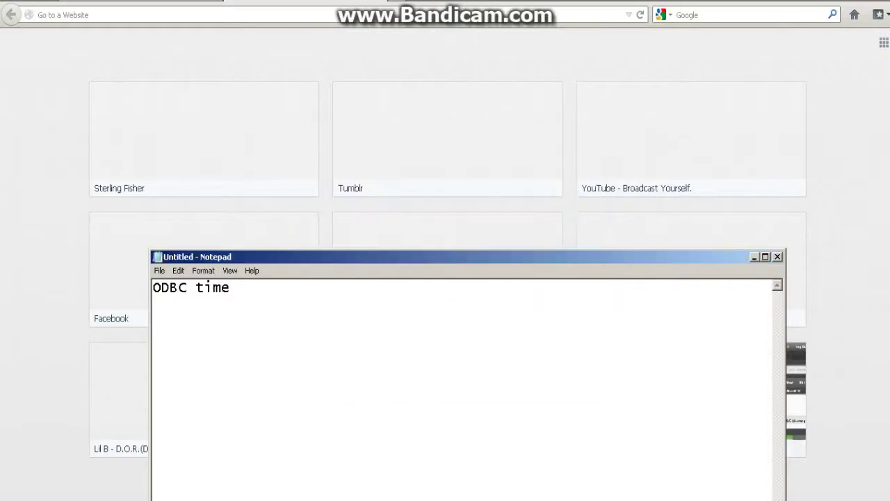
# - Clear the note and type 'Config -.- the reason why you get db connection failed'
pyautogui.hotkey('ctrl', 'a')
pyautogui.press('BackSpace')
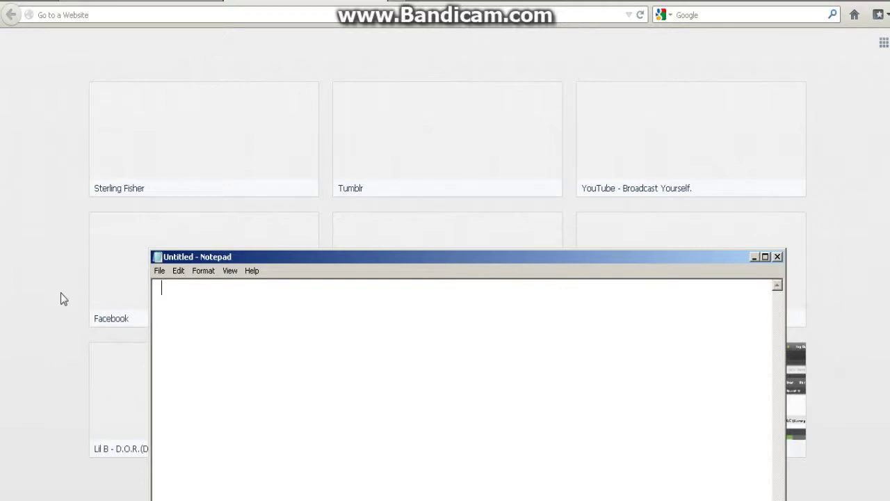
pyautogui.write('Config -.- the reasonw hy')
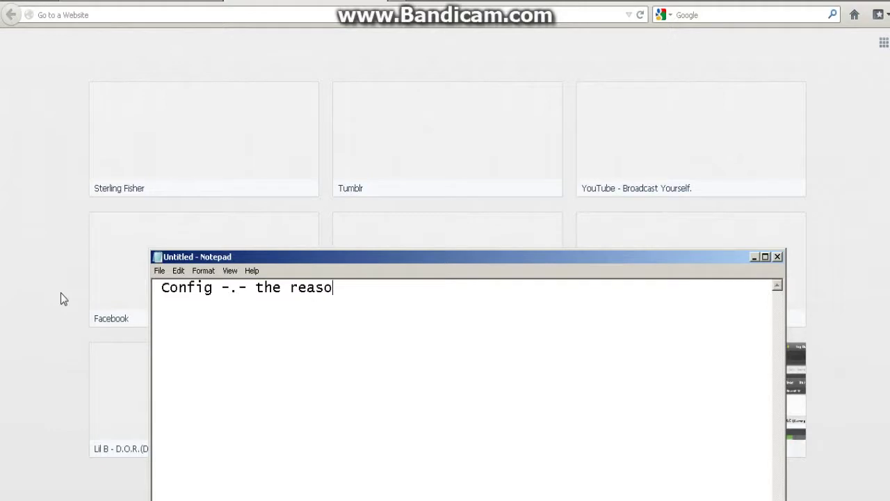
pyautogui.press('BackSpace')
pyautogui.press('BackSpace')
pyautogui.press('BackSpace')
pyautogui.press('BackSpace')
pyautogui.write('why you get db con')
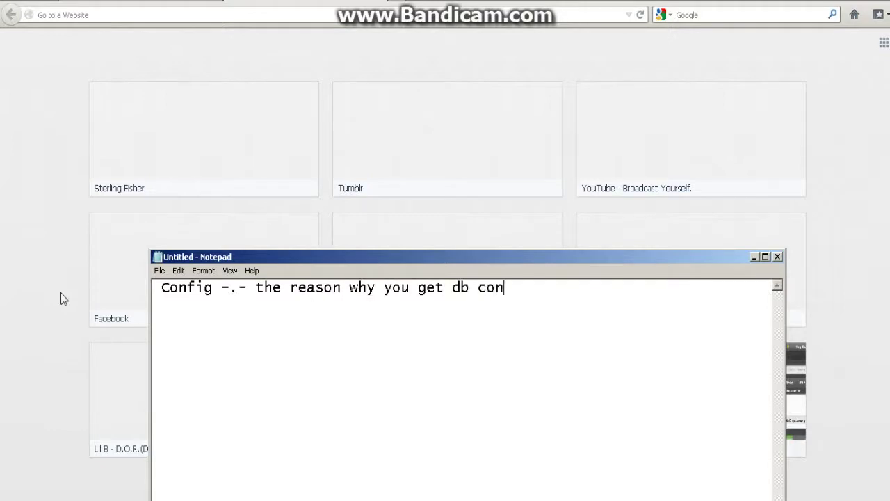
pyautogui.write('nection failed')
# - Add the line 'ur sever configs and ini files have wrong sevver name' plus a blank line
pyautogui.press('Return')
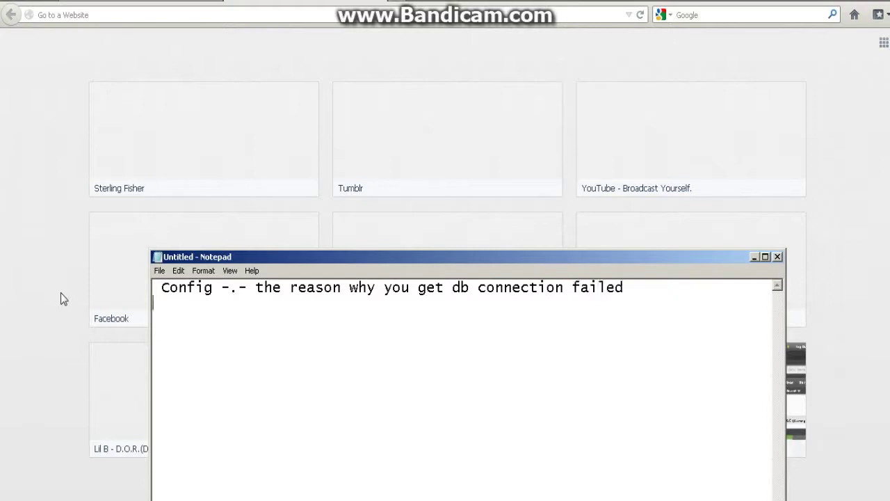
pyautogui.write('ur sever conf')
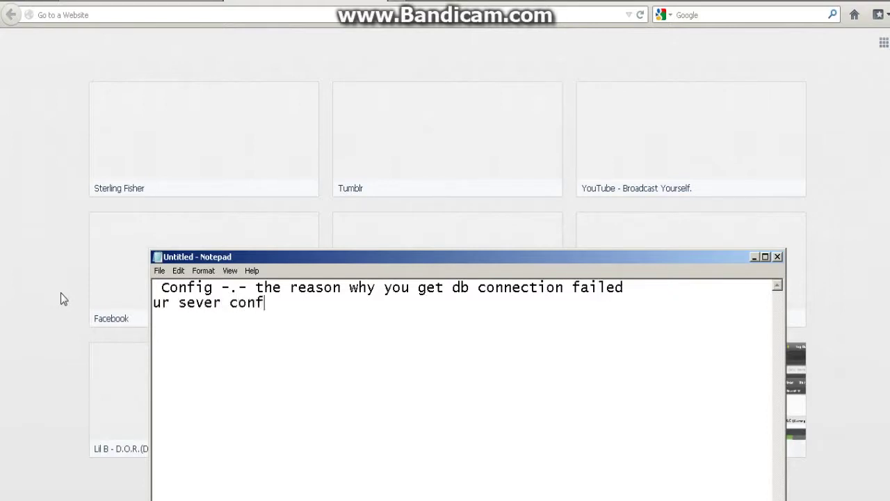
pyautogui.write('ig.')
pyautogui.press('BackSpace')
pyautogui.write('s and ini files ')
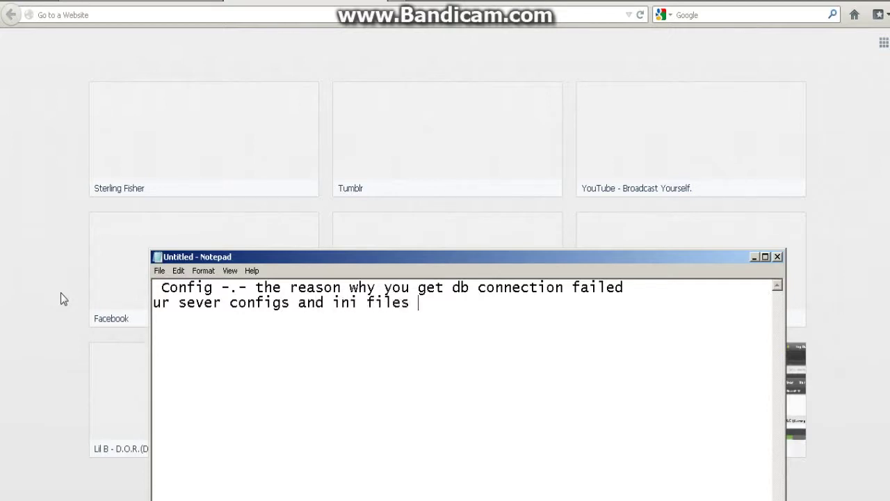
pyautogui.write('have wrong ')
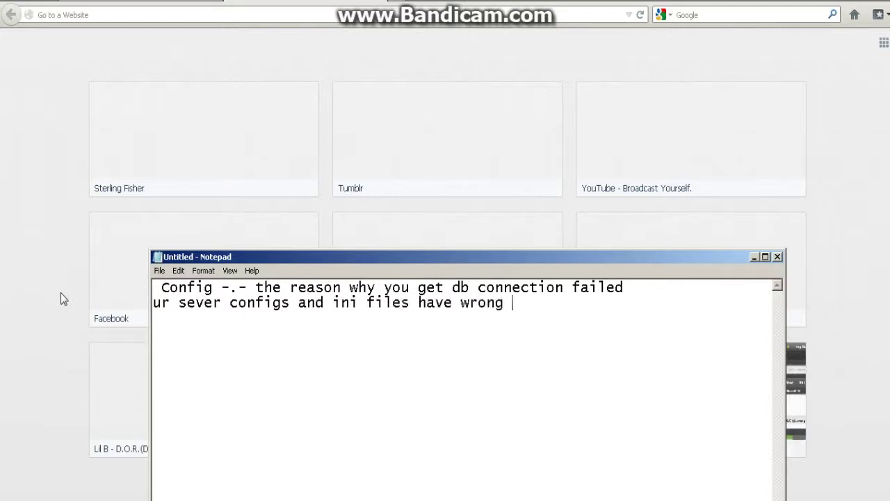
pyautogui.write('sev')
pyautogui.write('ver name')
pyautogui.press('Return')
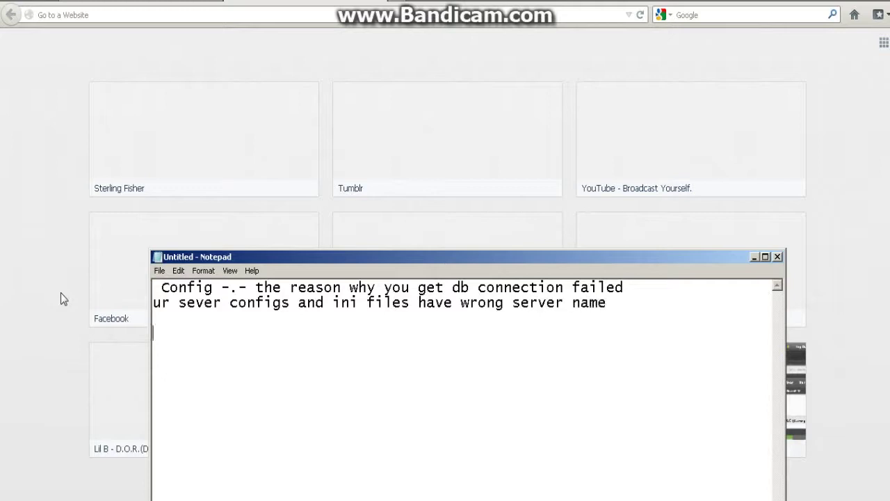
# - List SRO_VT_ACCOUNT for all configs, SRO_VT_SHARD the same, and SRO_VT_SHARDLOG not SRO_VT_Logdb
pyautogui.write('SRO_VT_ACC')
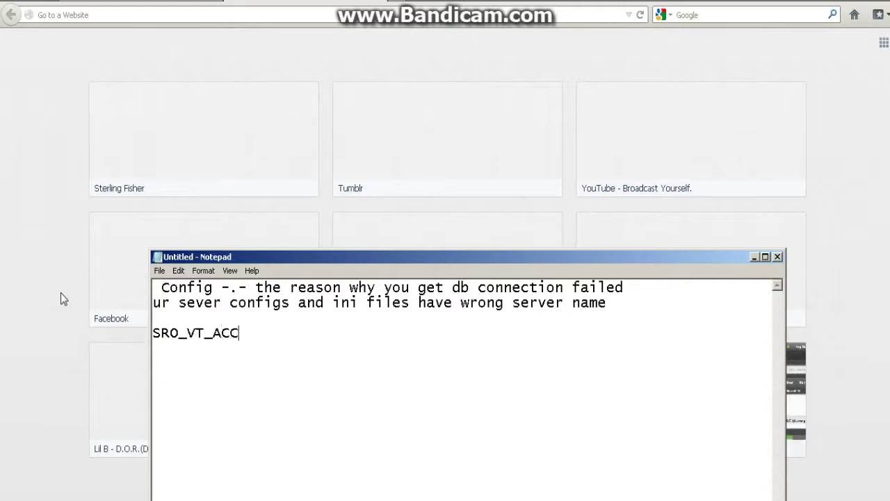
pyautogui.write('OUNT SHOULD BE')
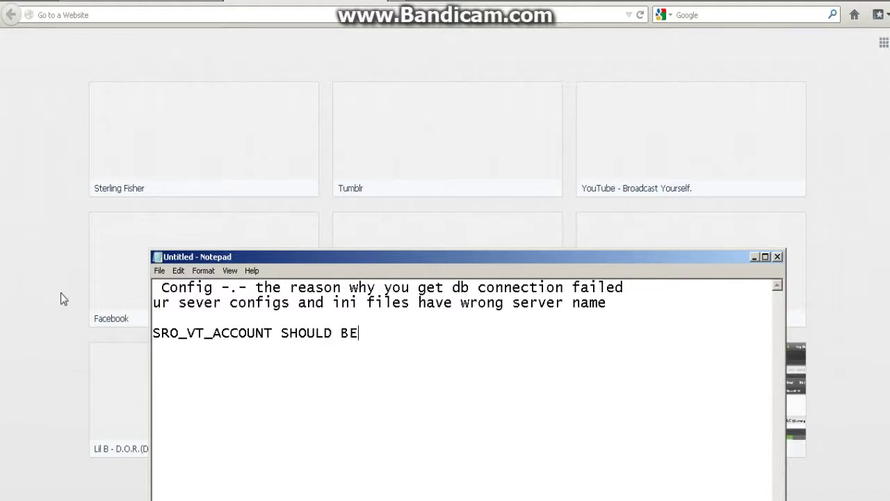
pyautogui.press('Return')
pyautogui.write('SRO_VT_ACCOUNT')
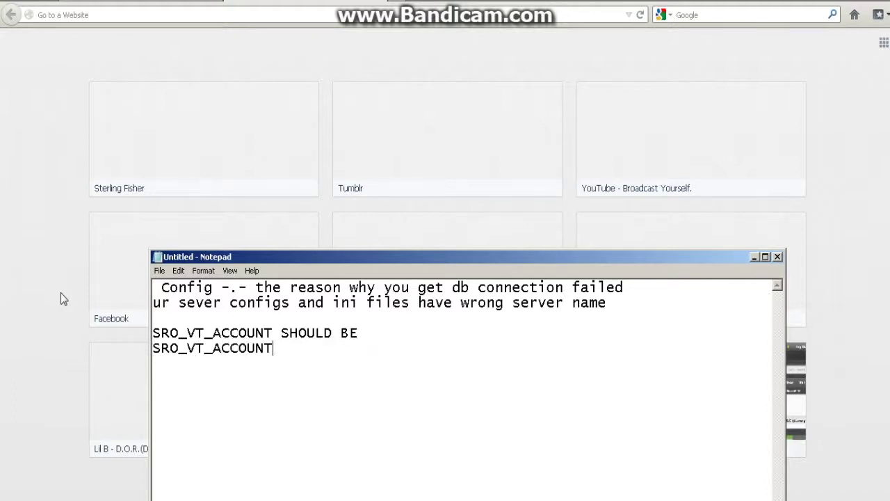
pyautogui.write(' in all ur configs')
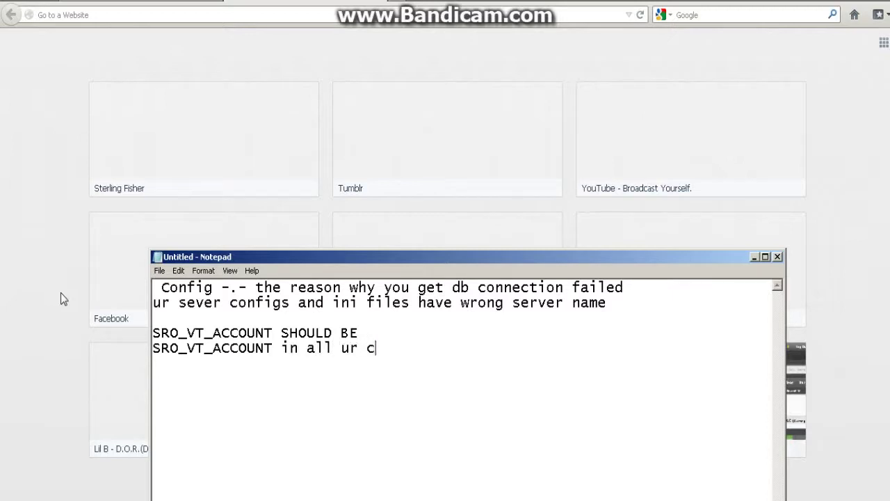
pyautogui.press('Return')
pyautogui.write('SR')
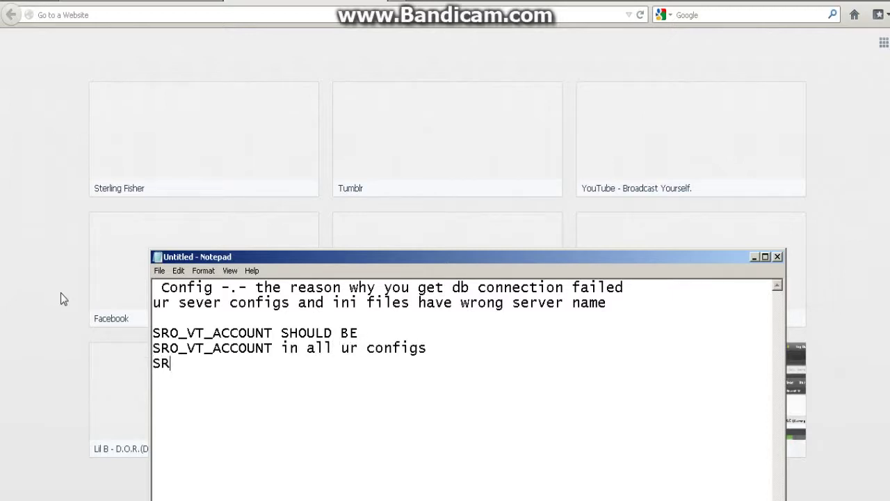
pyautogui.write('O_VT_SHAR')
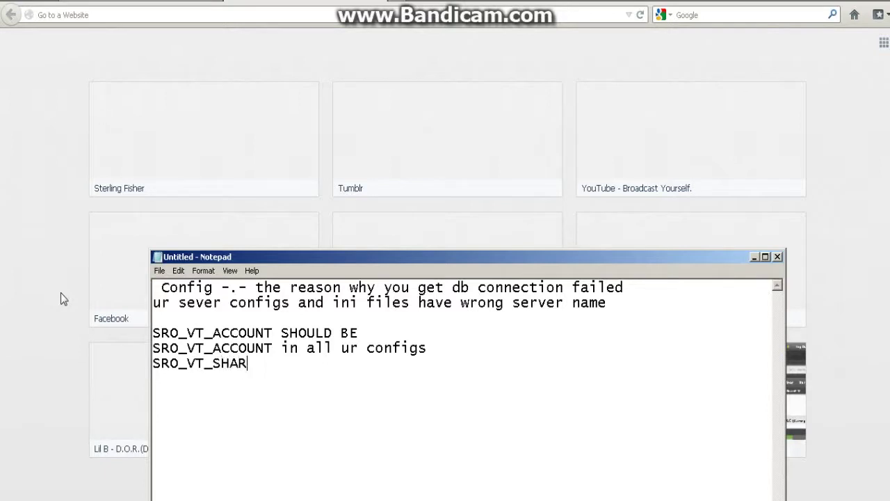
pyautogui.write('D exact')
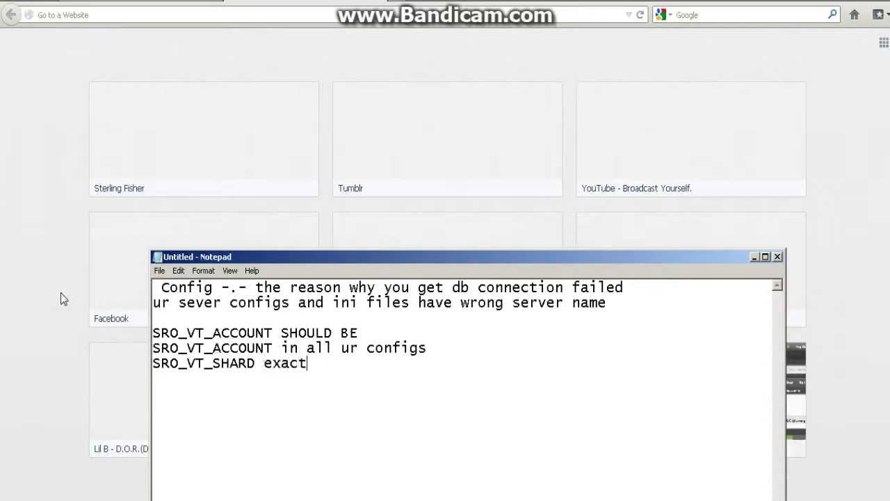
pyautogui.write('ly the same')
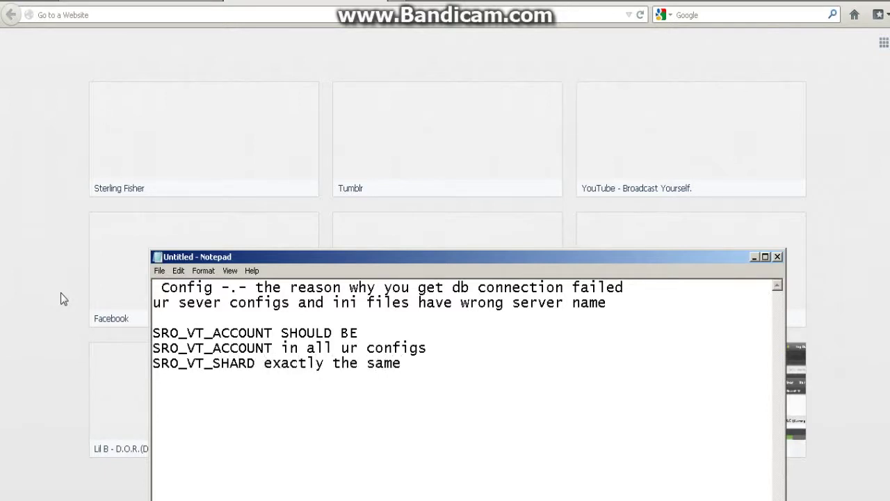
pyautogui.press('Return')
pyautogui.write('SRO_VT_SHARD')
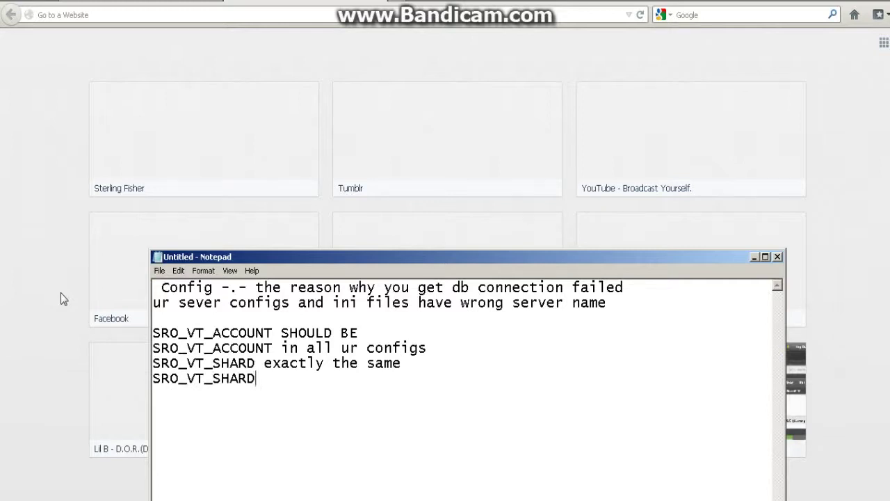
pyautogui.write('LOG not SRO_VT_')
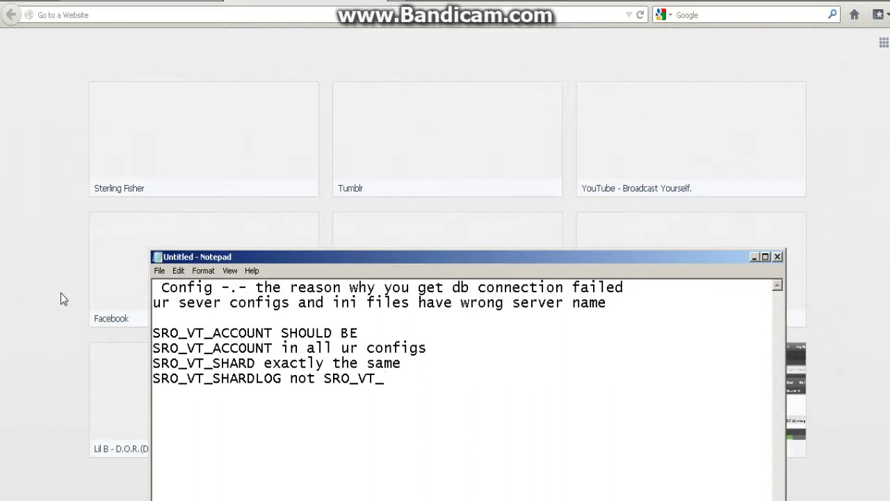
pyautogui.write('Logdb')
# - Start the closing line 'Set that in ur configs and' below the names
pyautogui.press('Return')
pyautogui.press('Return')
pyautogui.write('Setthat')
pyautogui.press('BackSpace')
pyautogui.press('BackSpace')
pyautogui.press('BackSpace')
pyautogui.press('BackSpace')
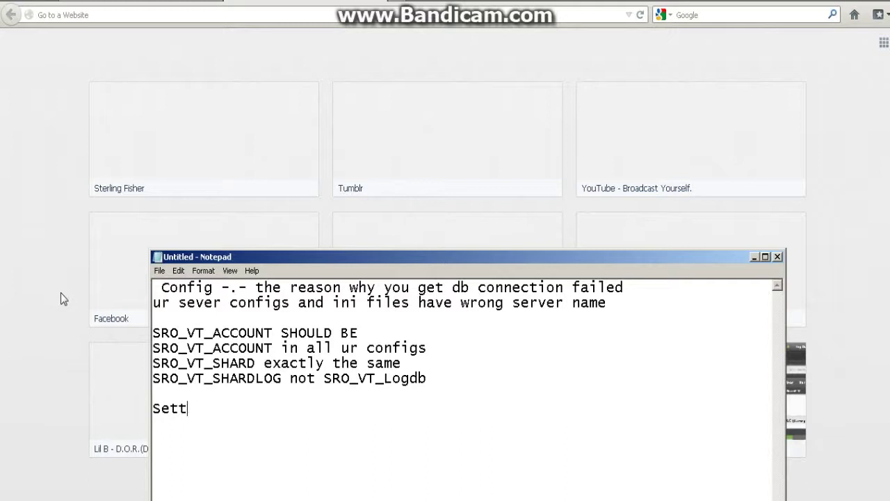
pyautogui.write('that then')
pyautogui.press('BackSpace')
pyautogui.press('BackSpace')
pyautogui.press('BackSpace')
pyautogui.press('BackSpace')
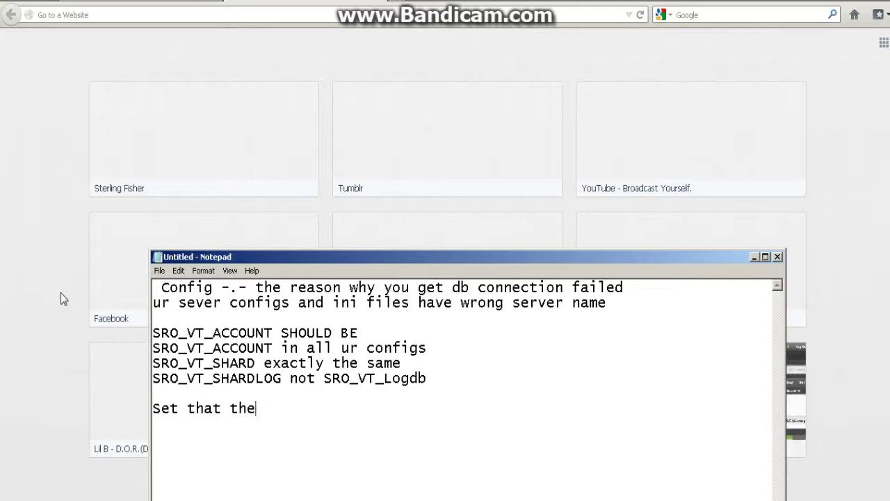
pyautogui.write('in ur configs and')
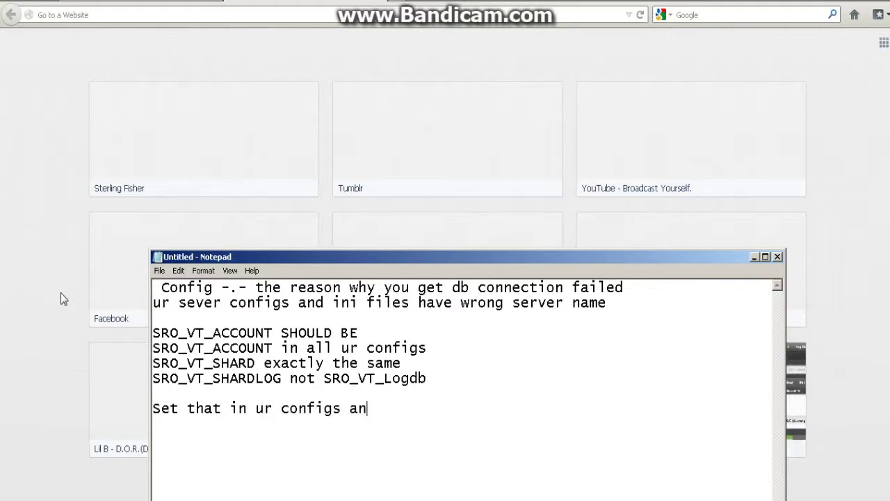